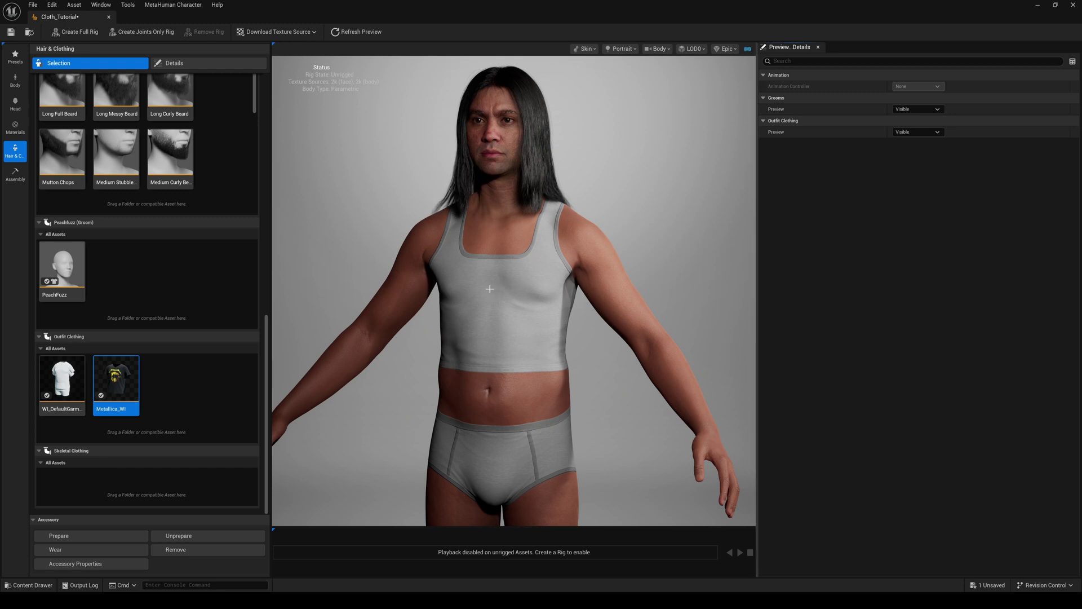
Step: Put the Metallica_WI T-shirt on the MetaHuman and orbit to a side profile
double_click(114, 377)
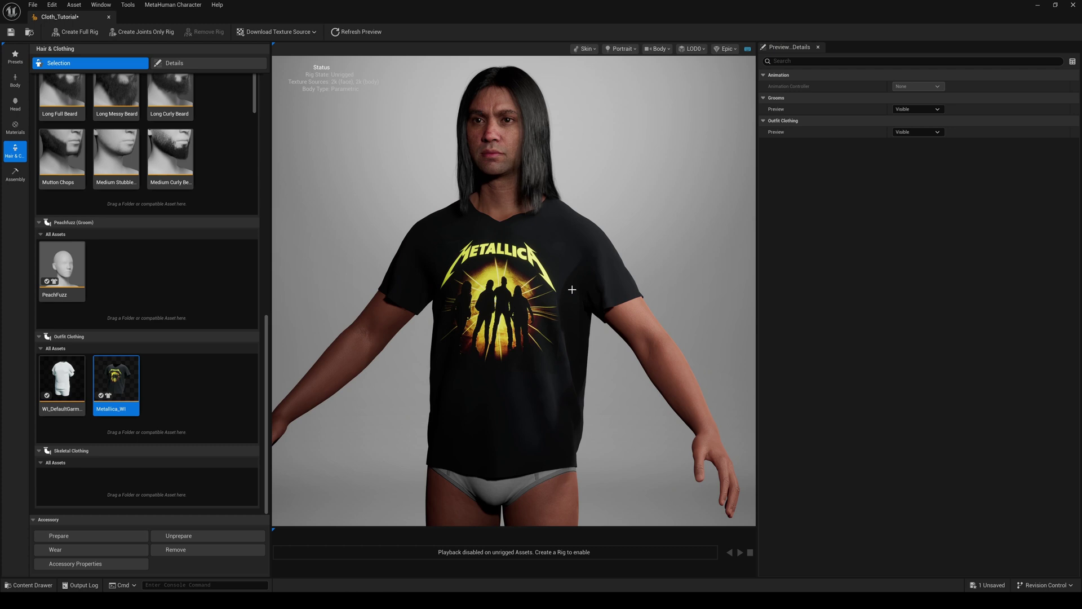
drag(573, 290, 525, 292)
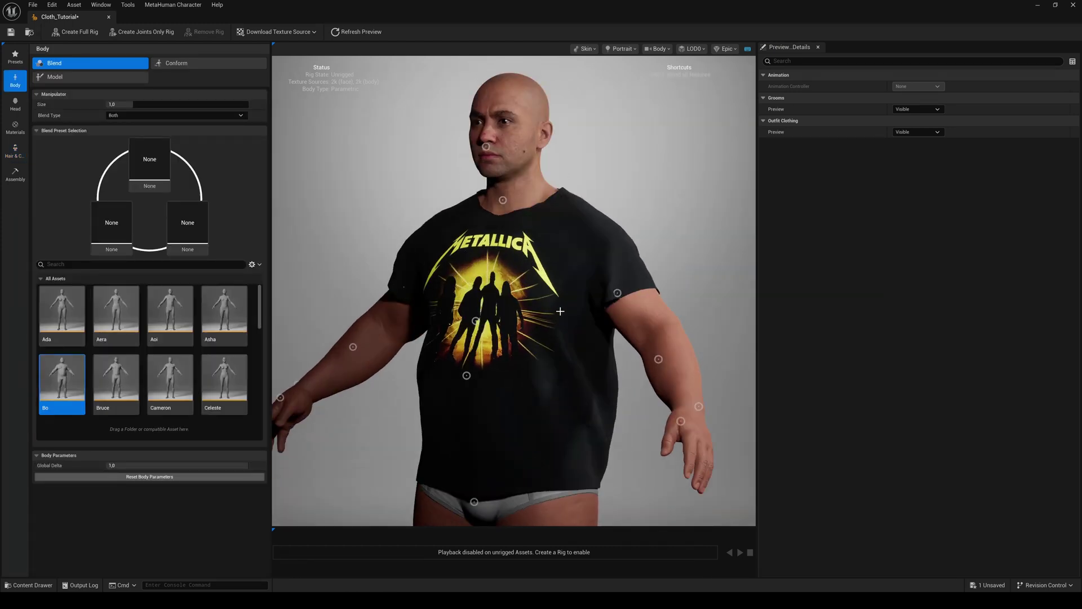
mouse_move(346, 294)
mouse_down()
mouse_move(240, 297)
mouse_move(344, 297)
mouse_up()
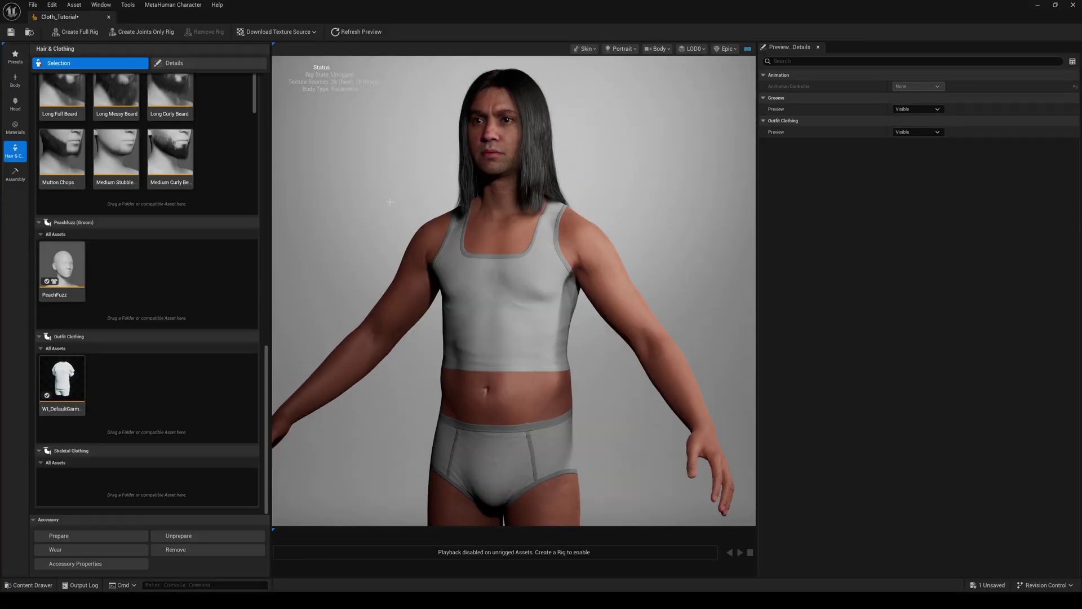
Step: Export Cloth_Tutorial_CombinedSkelMesh into Content/Tutorial_2 and reveal it in the Content Drawer
click(179, 6)
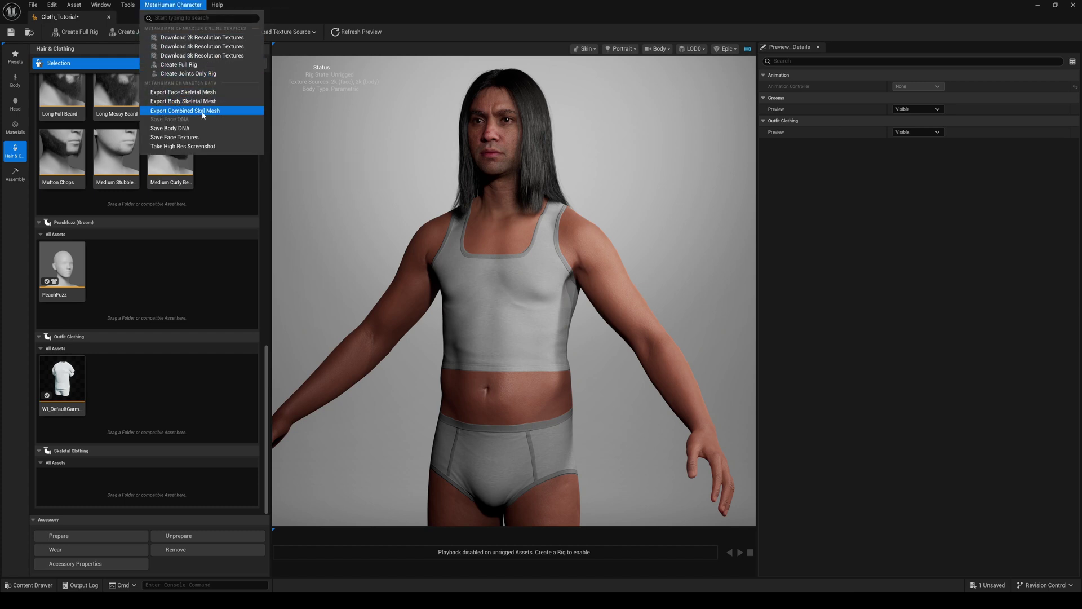
click(175, 112)
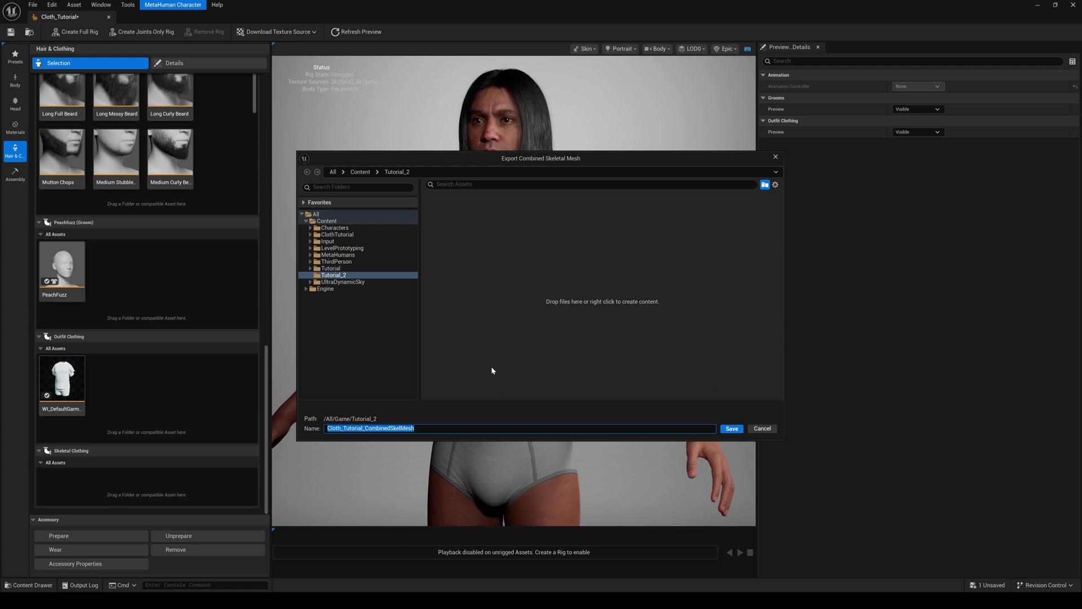
click(732, 428)
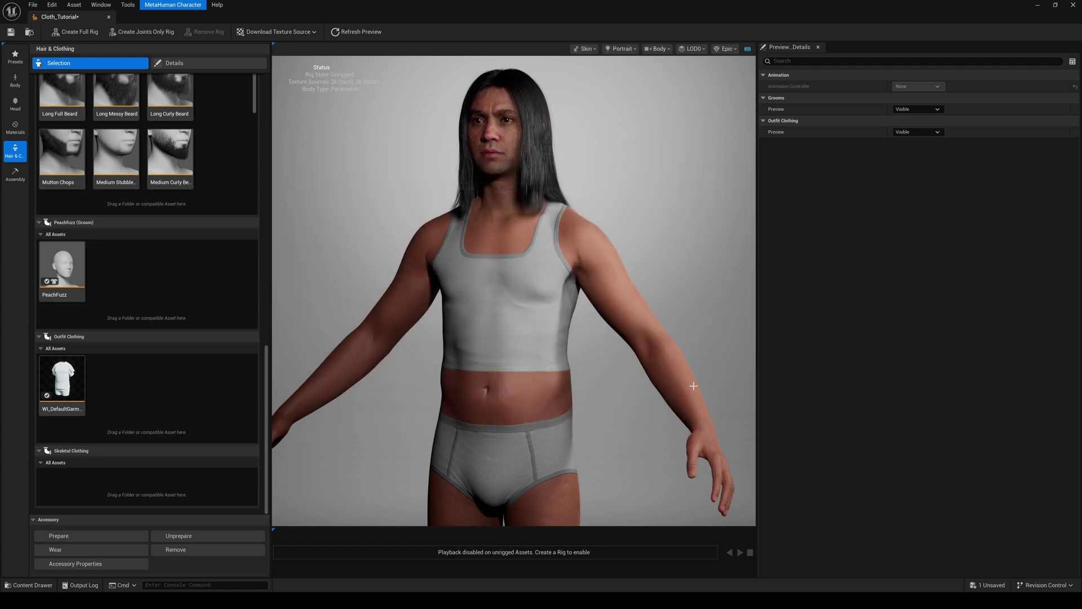
click(34, 585)
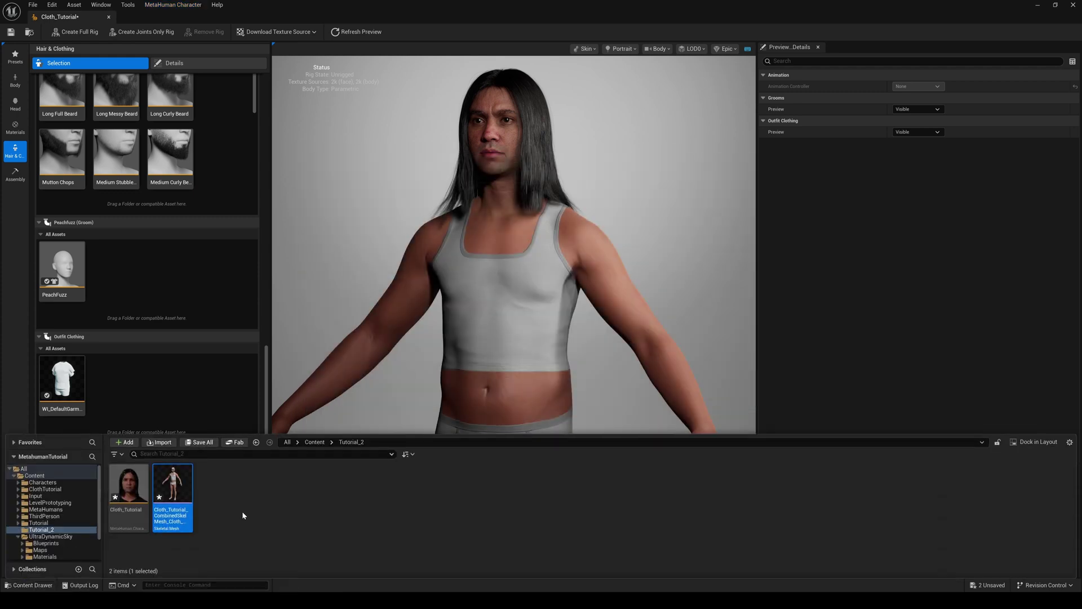
Step: Export the combined mesh asset as Cloth_Tutorial_CombinedSkelMesh FBX into the desktop Tutorial_2 folder
right_click(176, 482)
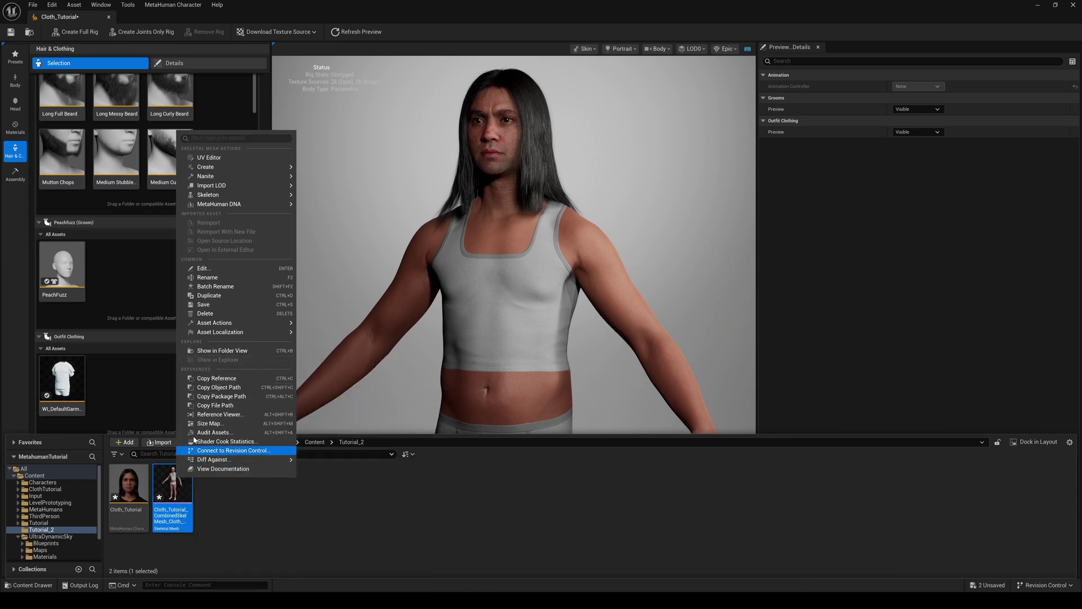
mouse_move(234, 326)
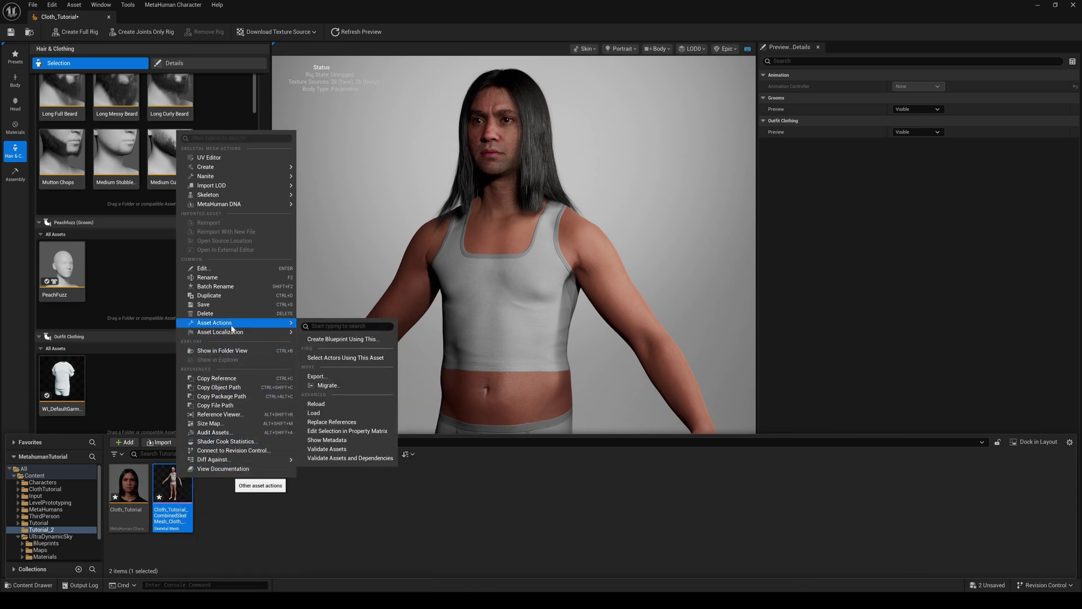
click(326, 376)
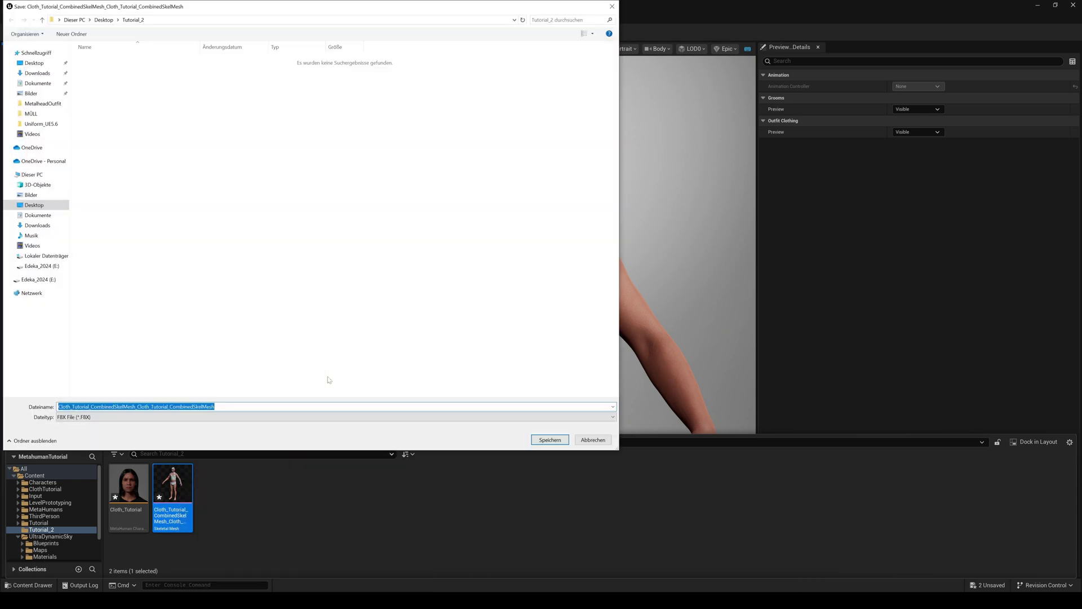
key(End)
key(shift+Left)
key(shift+Left)
key(shift+Left)
key(shift+Left)
key(shift+Left)
key(shift+Left)
key(shift+Left)
key(shift+Left)
key(shift+Left)
key(shift+Left)
key(shift+Left)
key(shift+Left)
key(shift+Left)
key(shift+Left)
key(shift+Left)
key(shift+Left)
key(shift+Left)
key(shift+Left)
key(shift+Left)
key(shift+Left)
key(BackSpace)
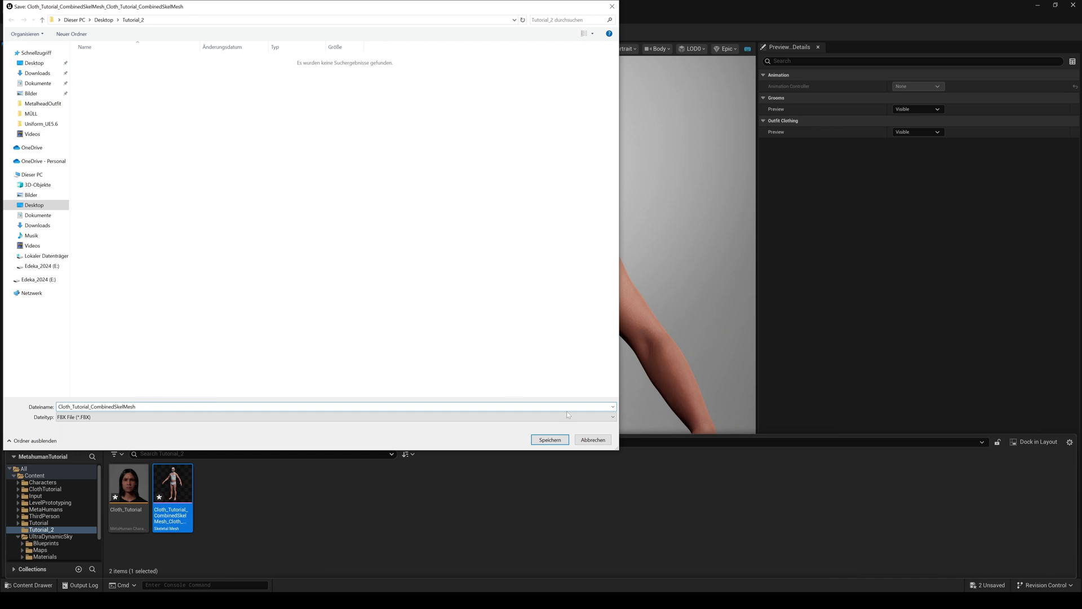
click(546, 439)
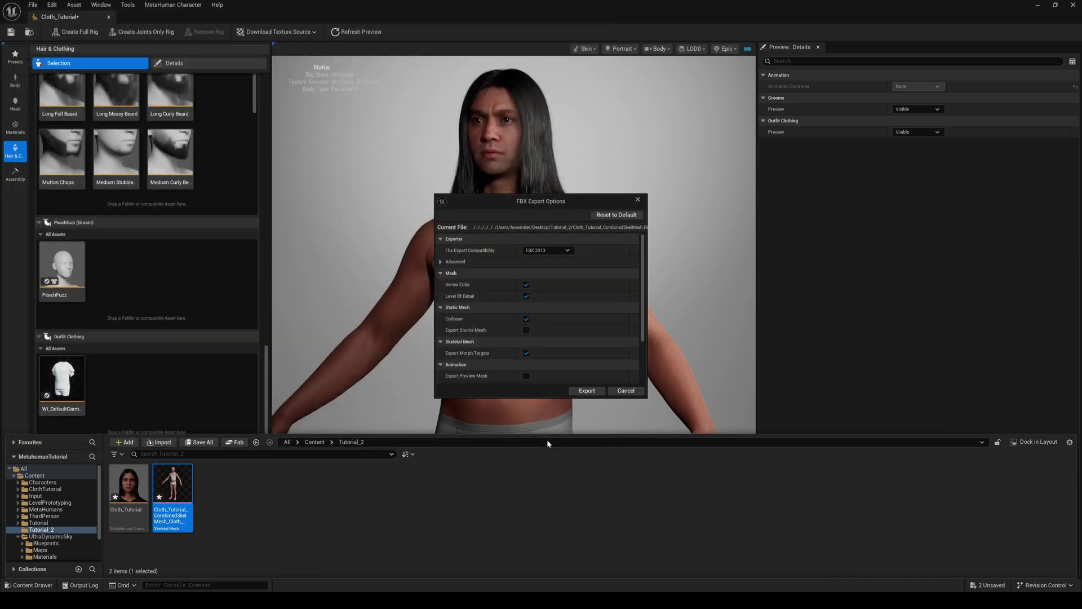
Step: Export the FBX with Vertex Color, Level Of Detail, Collision and Morph Targets disabled
click(526, 284)
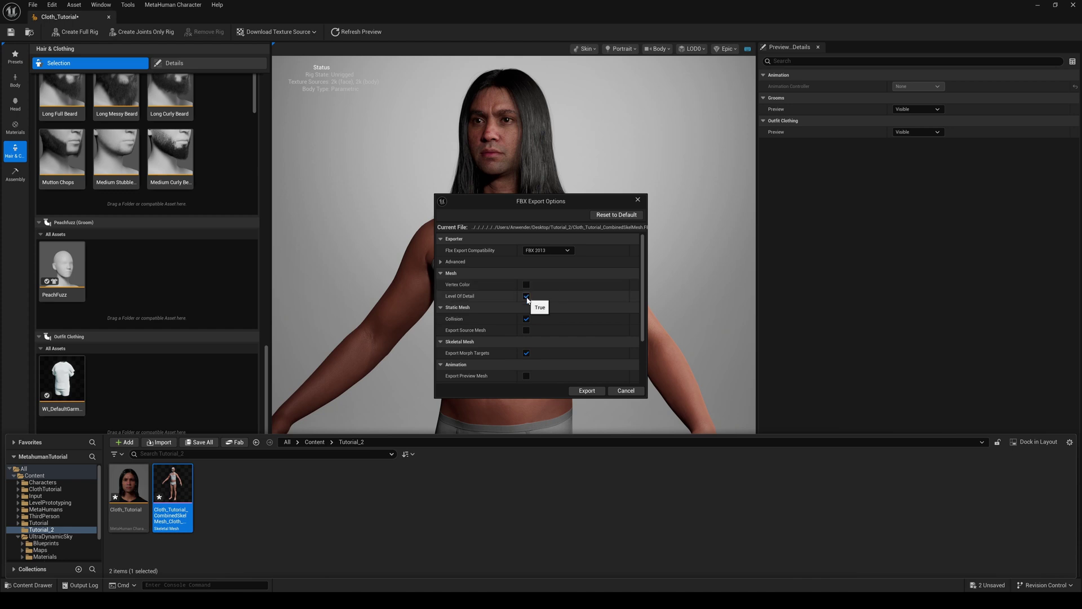
click(527, 296)
click(526, 319)
scroll(527, 332, down, 1)
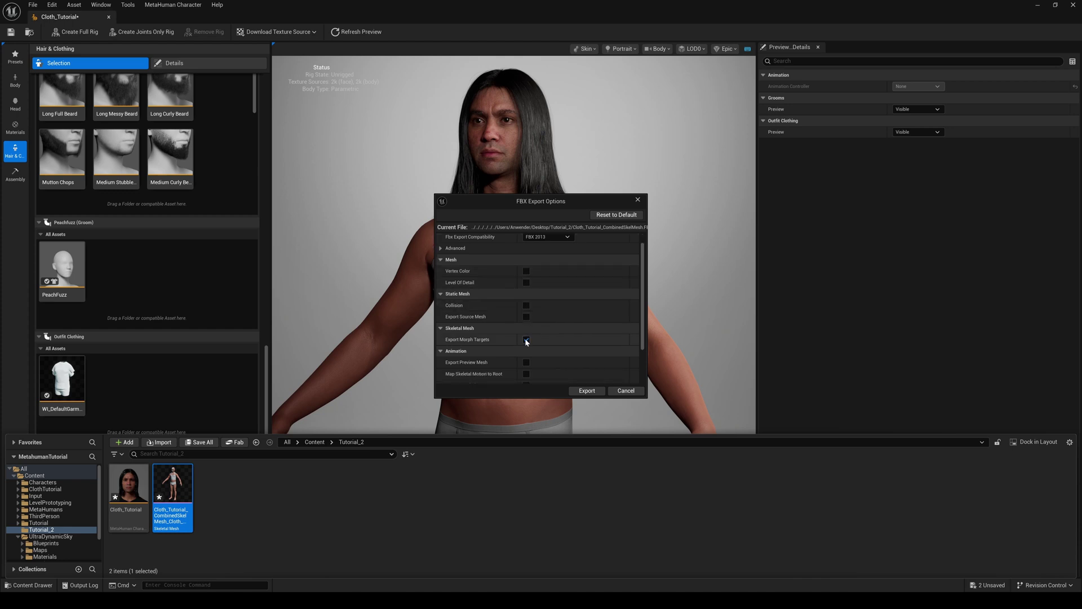
click(526, 339)
scroll(537, 330, down, 3)
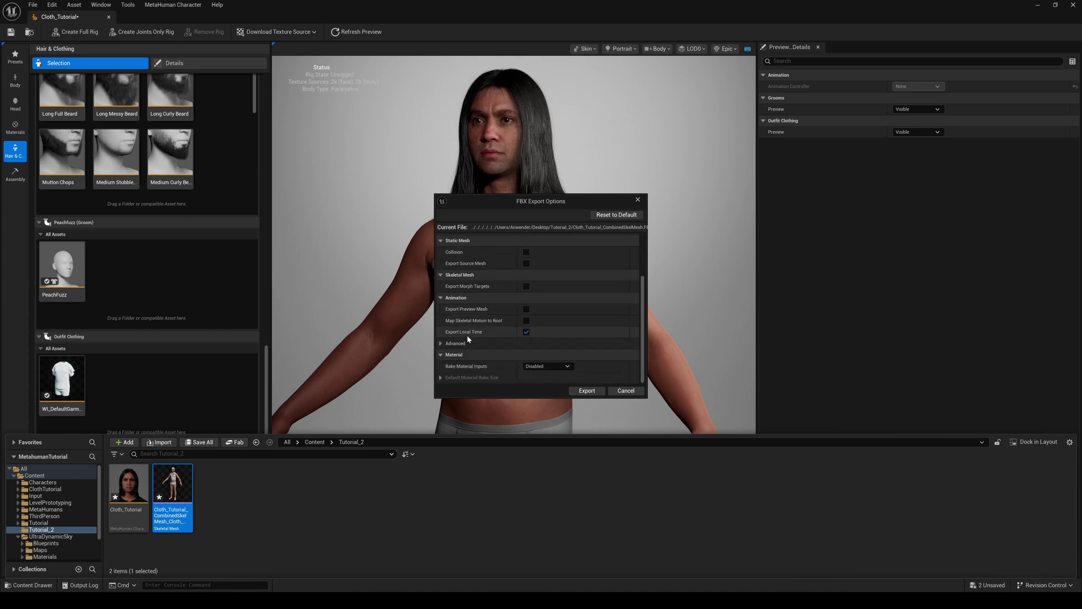
scroll(553, 323, up, 4)
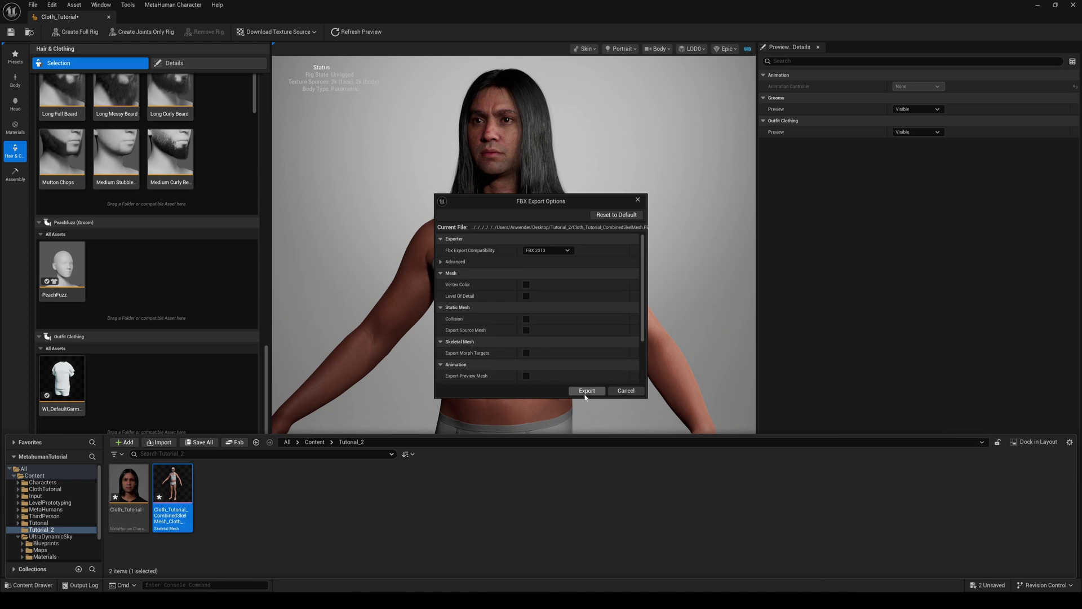
click(586, 394)
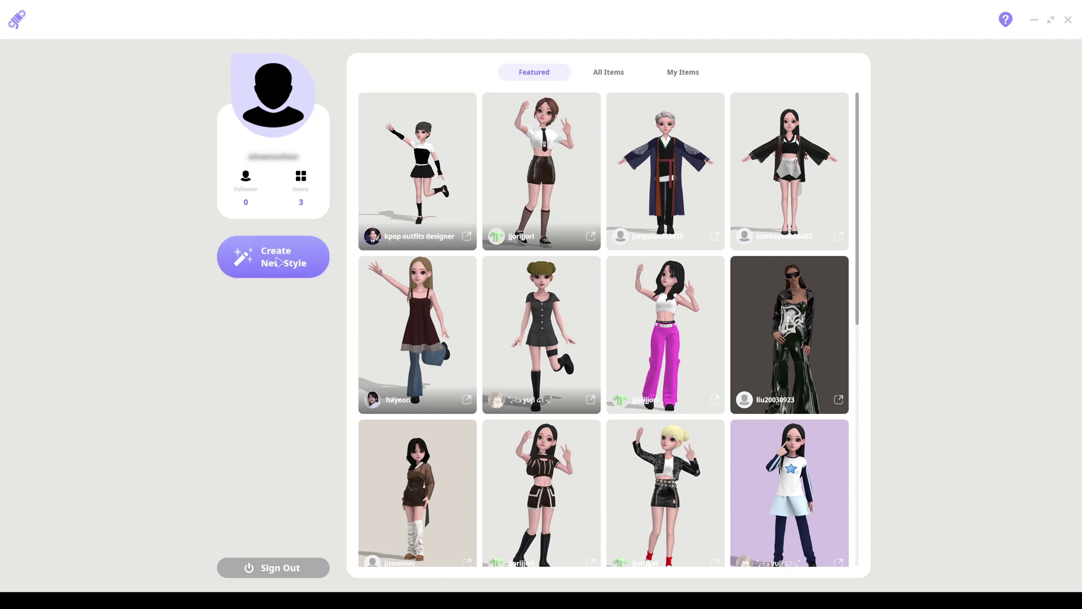
Step: Create a new style from the Style3D Atelier home screen
click(278, 262)
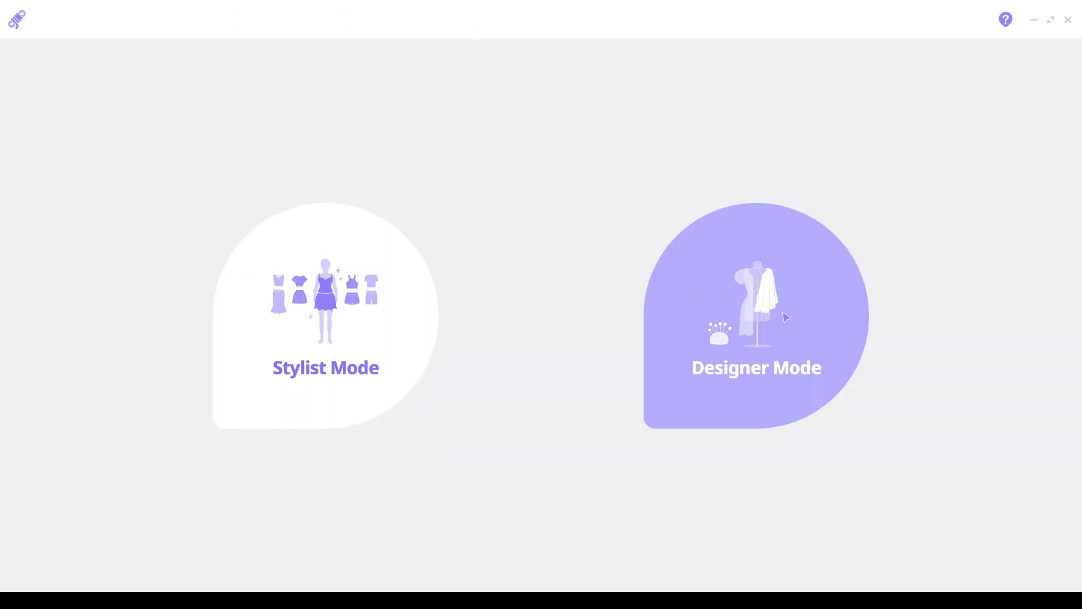
Step: Enter Designer Mode with the default avatar and bring up the file menu
click(766, 303)
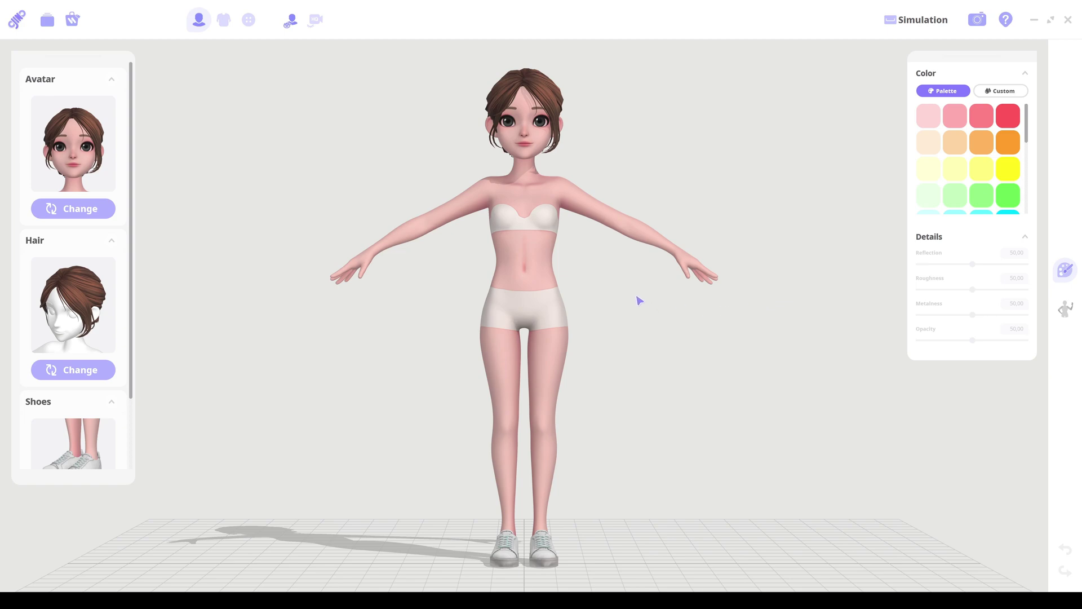
mouse_move(637, 299)
mouse_down()
mouse_move(443, 289)
mouse_move(636, 295)
mouse_move(626, 292)
mouse_up()
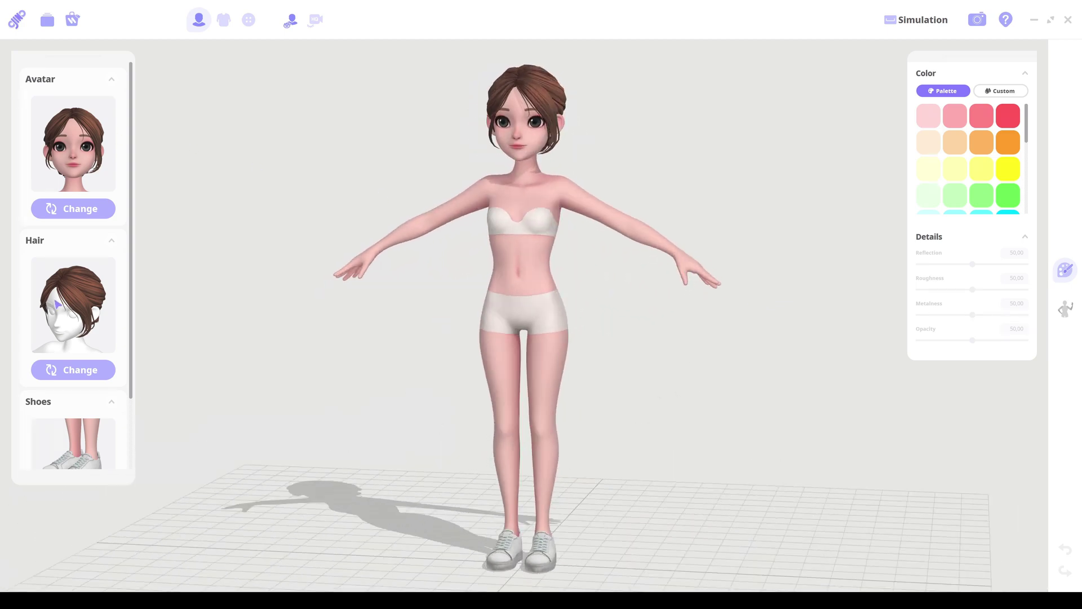
scroll(59, 303, down, 2)
scroll(60, 303, up, 2)
click(48, 20)
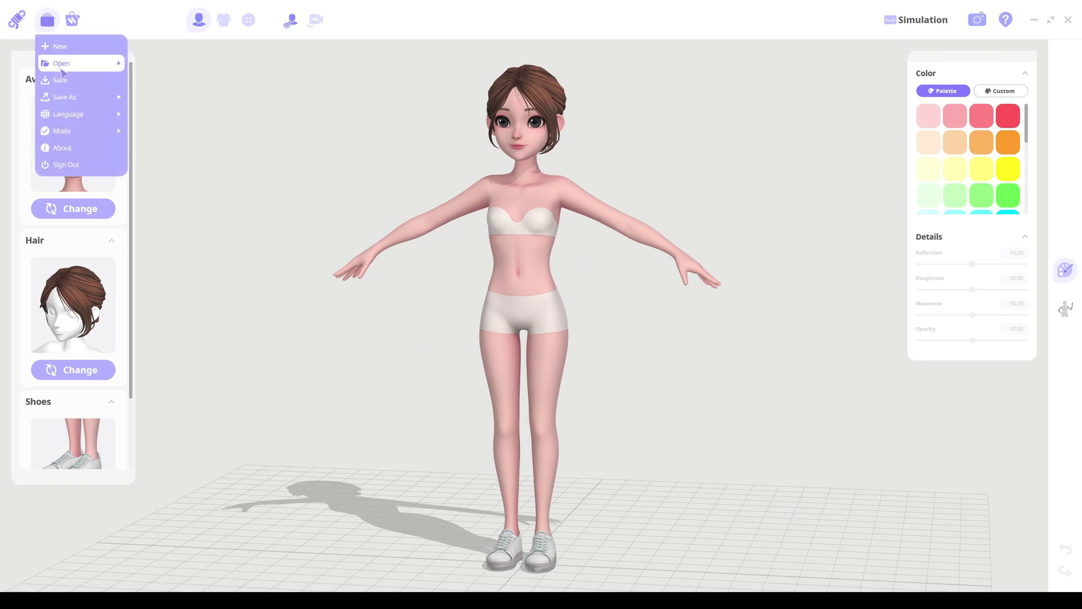
Step: Import Cloth_Tutorial_CombinedSkelMesh.FBX as the avatar at 1000% scale
mouse_move(91, 67)
click(151, 98)
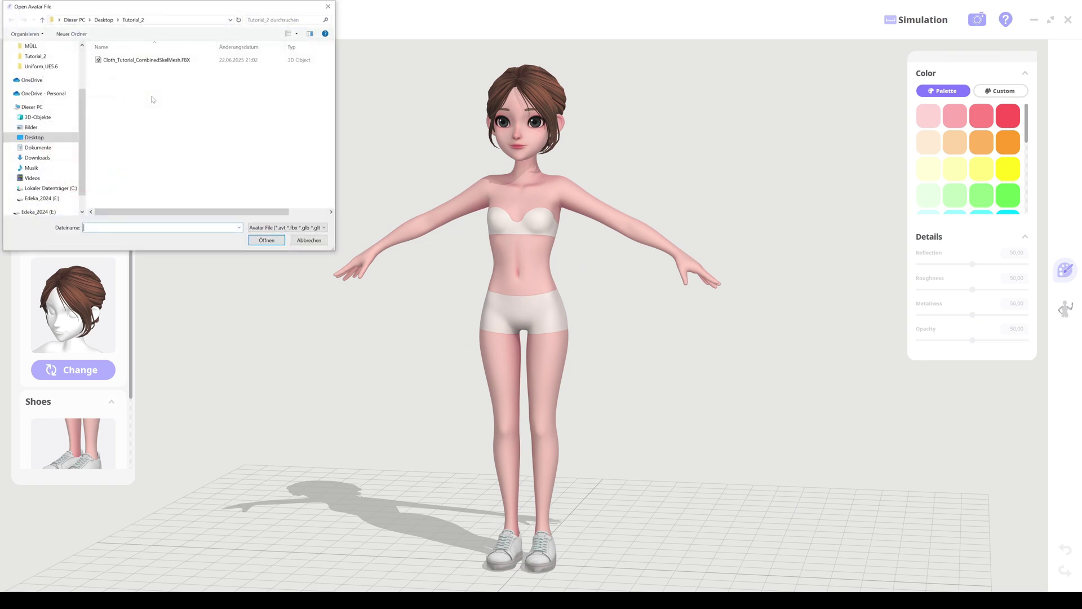
double_click(140, 64)
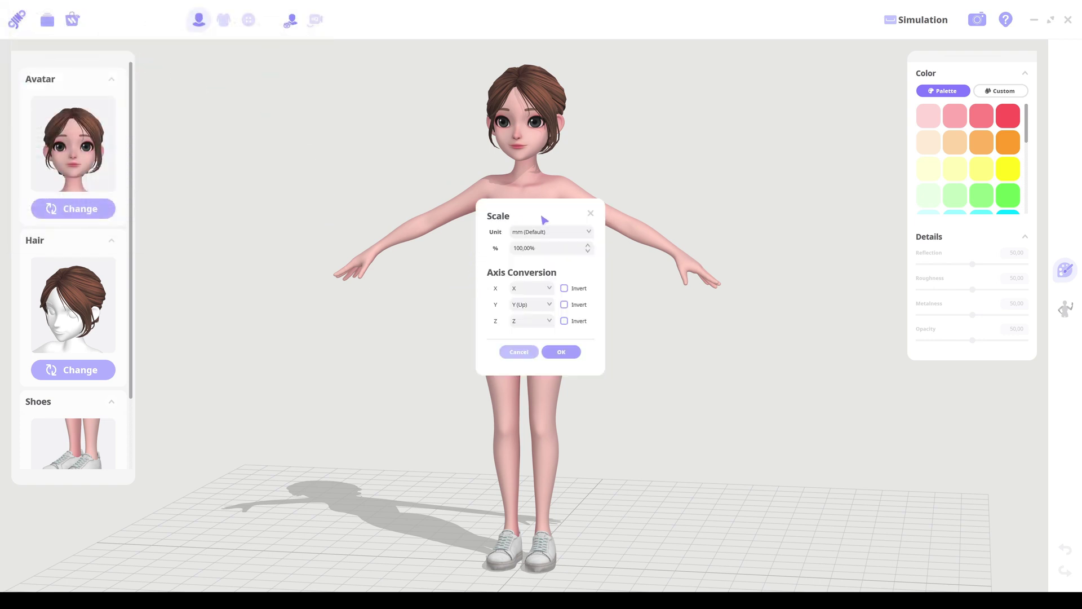
click(518, 250)
text(0)
click(561, 353)
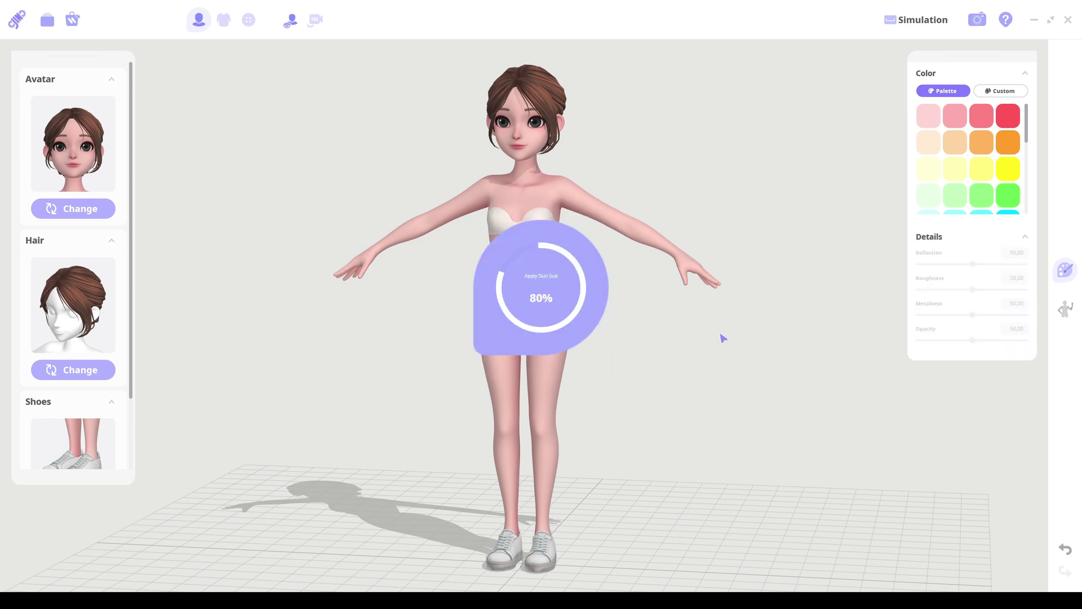
mouse_move(712, 248)
mouse_down()
mouse_move(666, 249)
mouse_move(720, 249)
mouse_up()
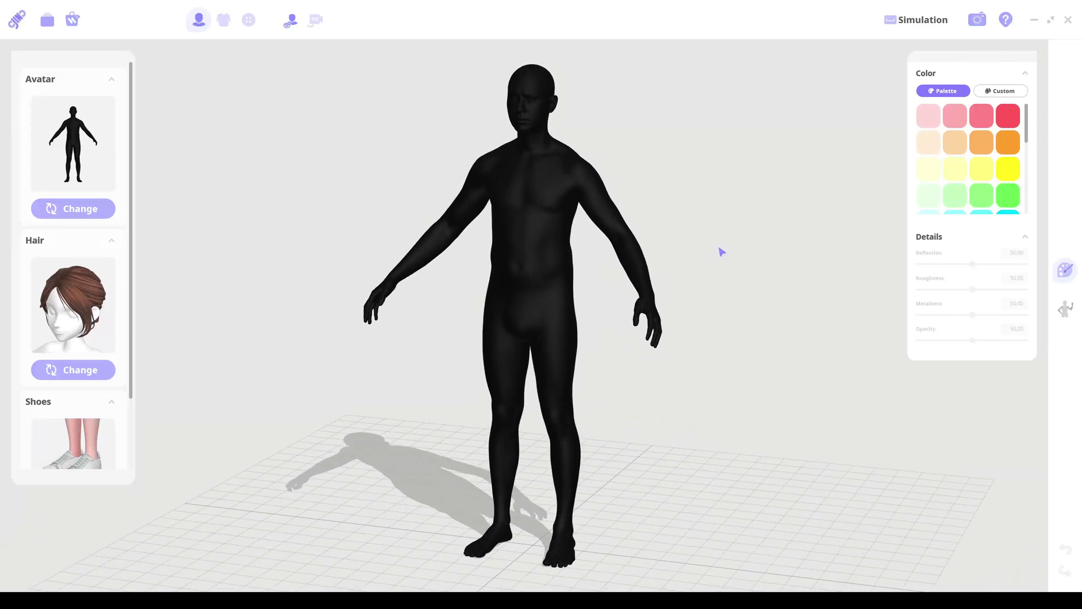
Step: Colour the imported avatar's body pale pink
click(542, 172)
click(928, 116)
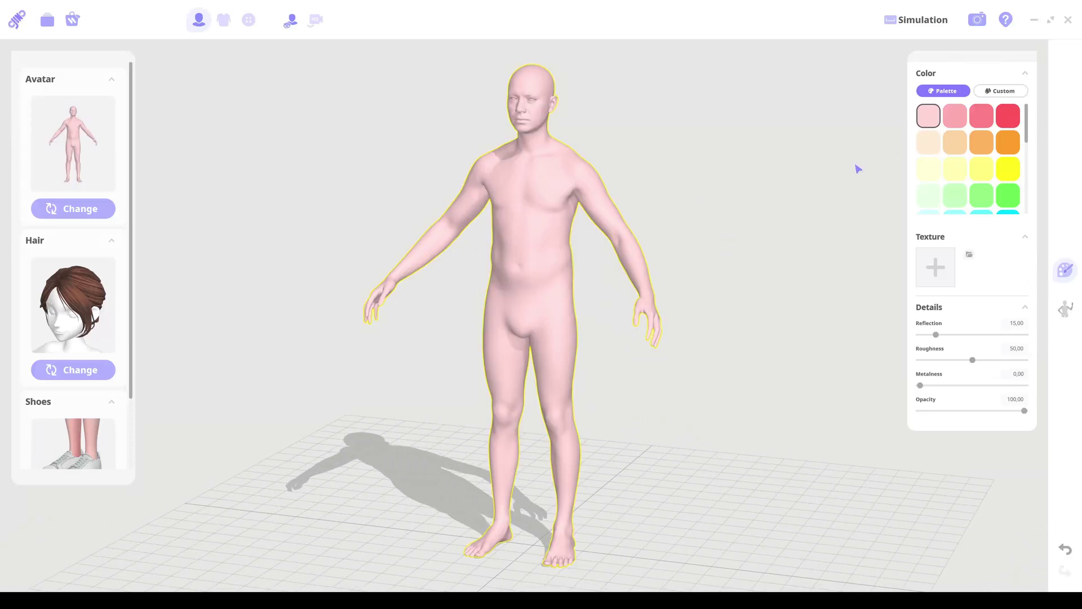
drag(683, 159, 651, 160)
click(651, 160)
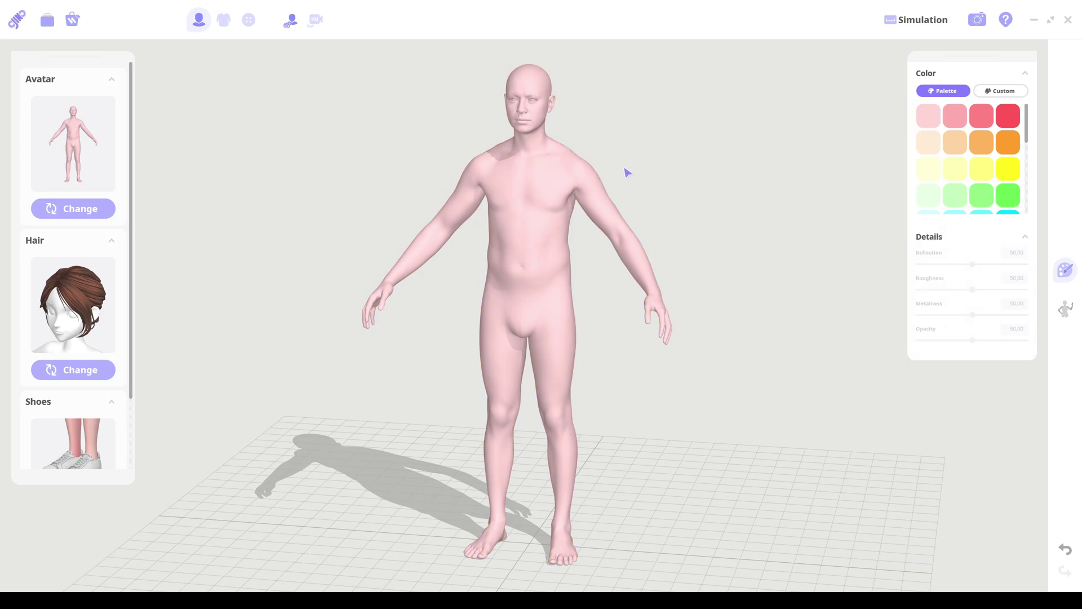
Step: Dress the avatar in the plain white V-neck T-shirts1 garment from the Store
click(224, 20)
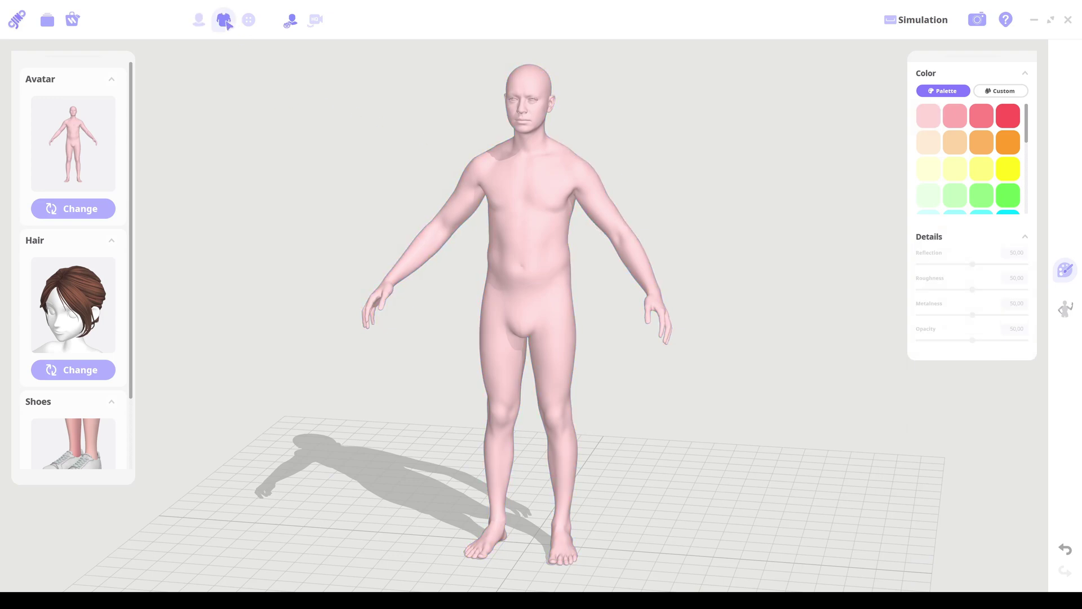
click(93, 82)
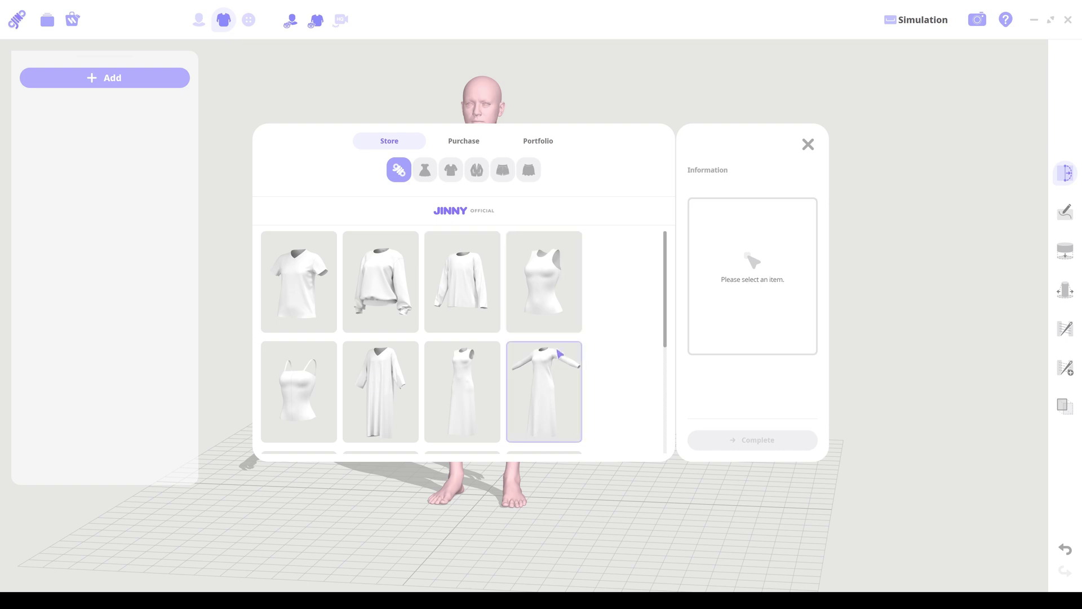
drag(667, 282, 648, 270)
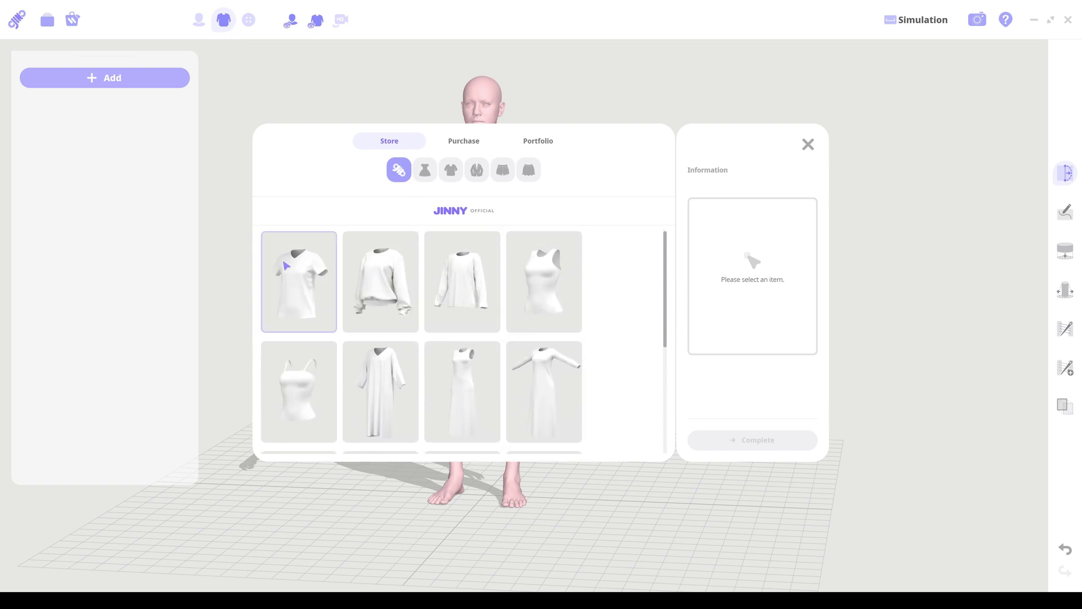
click(300, 275)
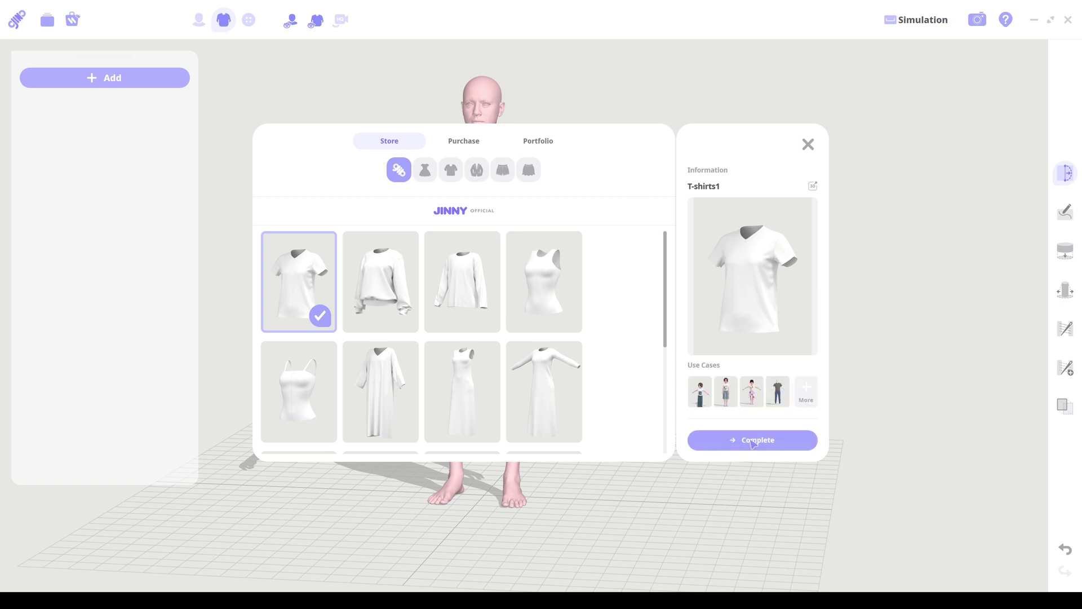
click(753, 441)
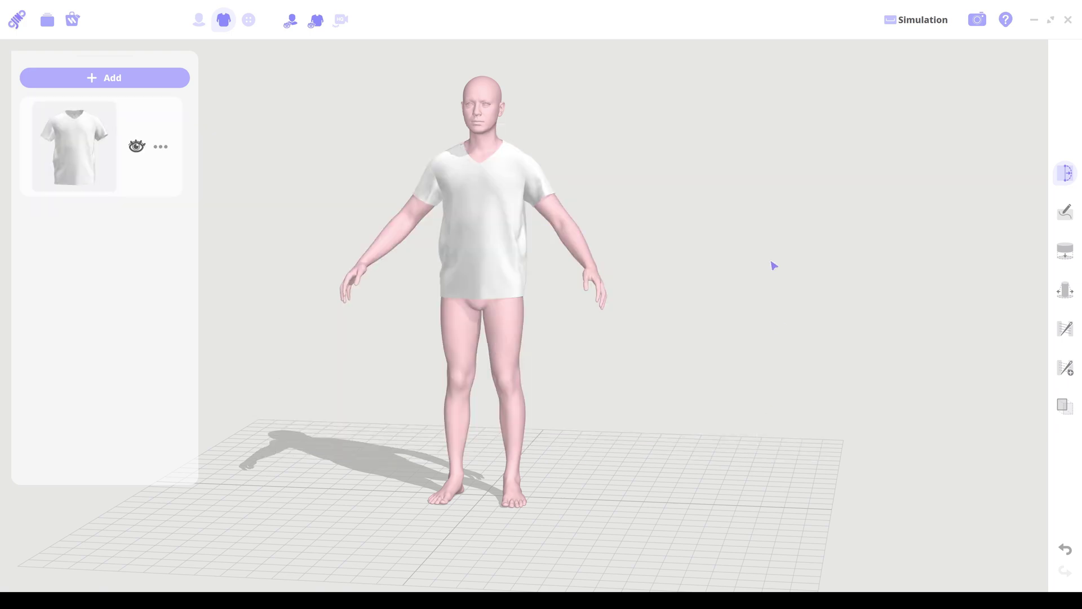
Step: In Material Mode, set the T-shirt's fabric colour to the black swatch
mouse_move(685, 197)
right_down()
mouse_move(566, 194)
mouse_move(682, 198)
right_up()
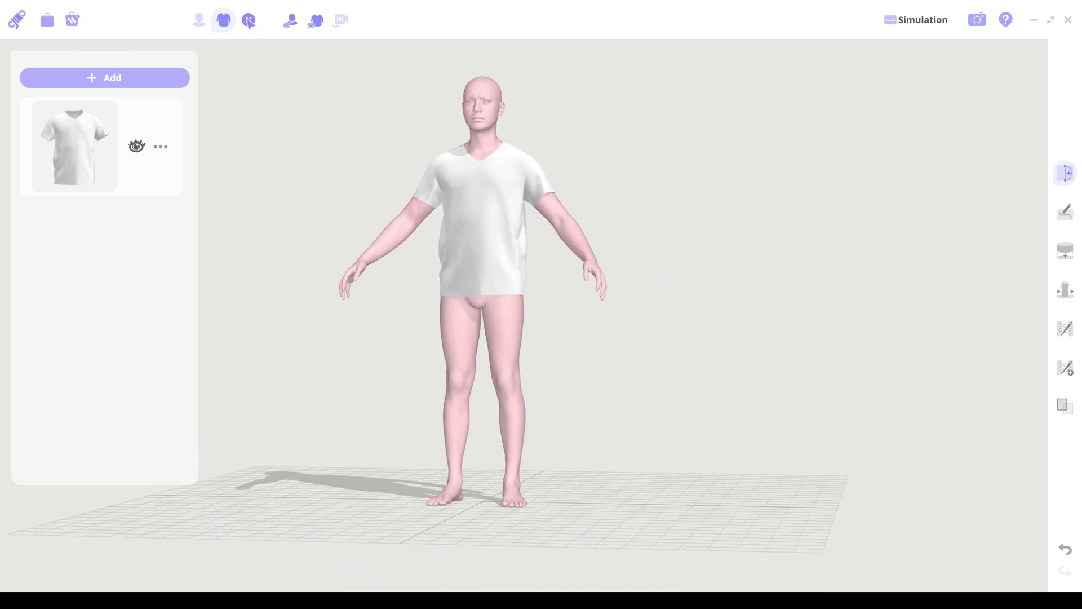
click(248, 20)
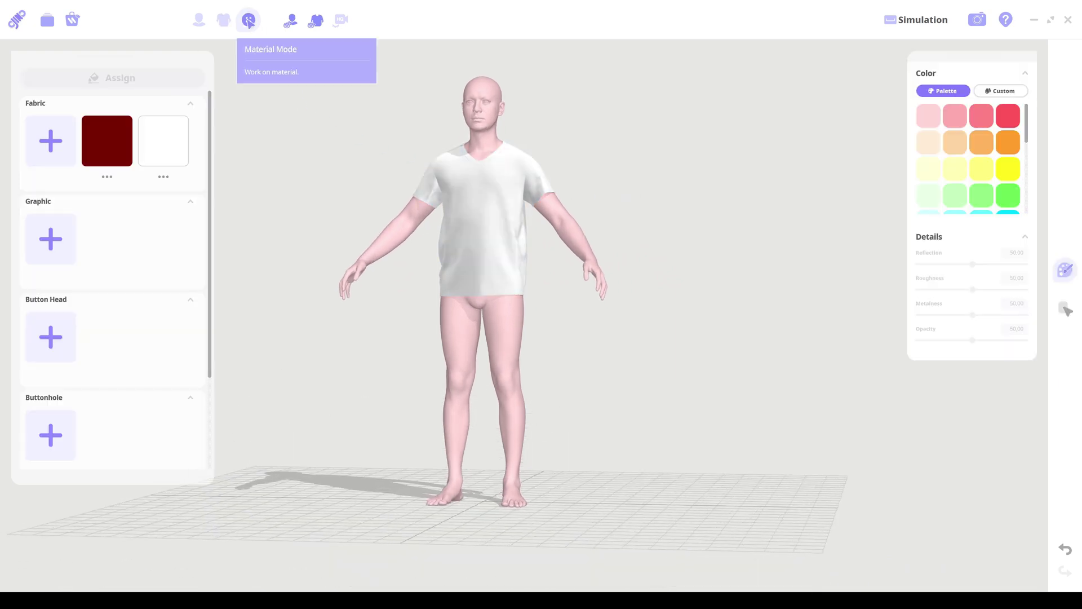
click(488, 193)
drag(1027, 134, 1039, 196)
click(1008, 149)
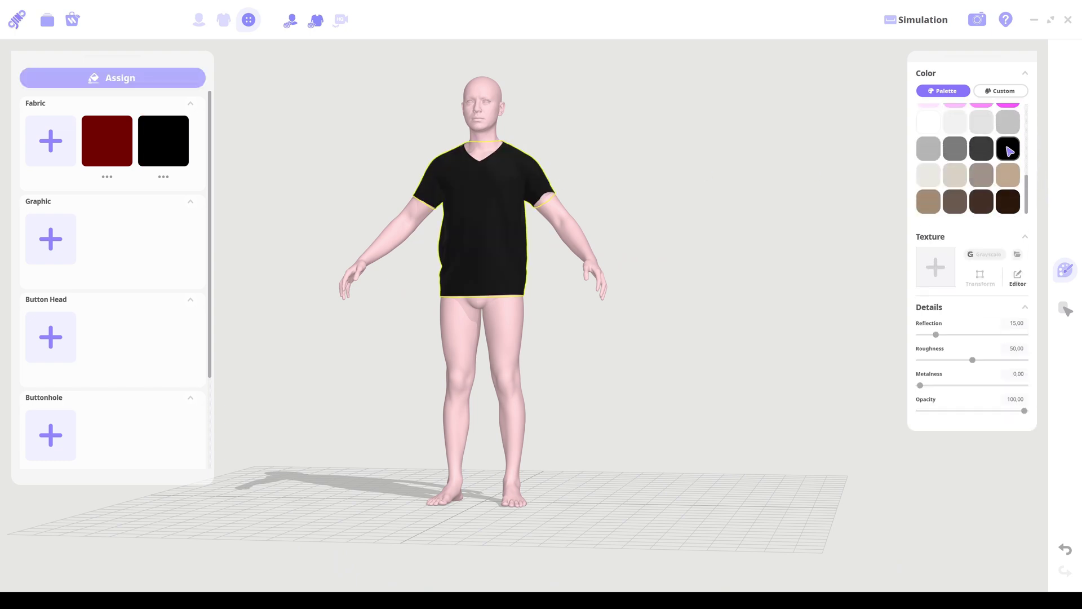
right_drag(633, 150, 624, 158)
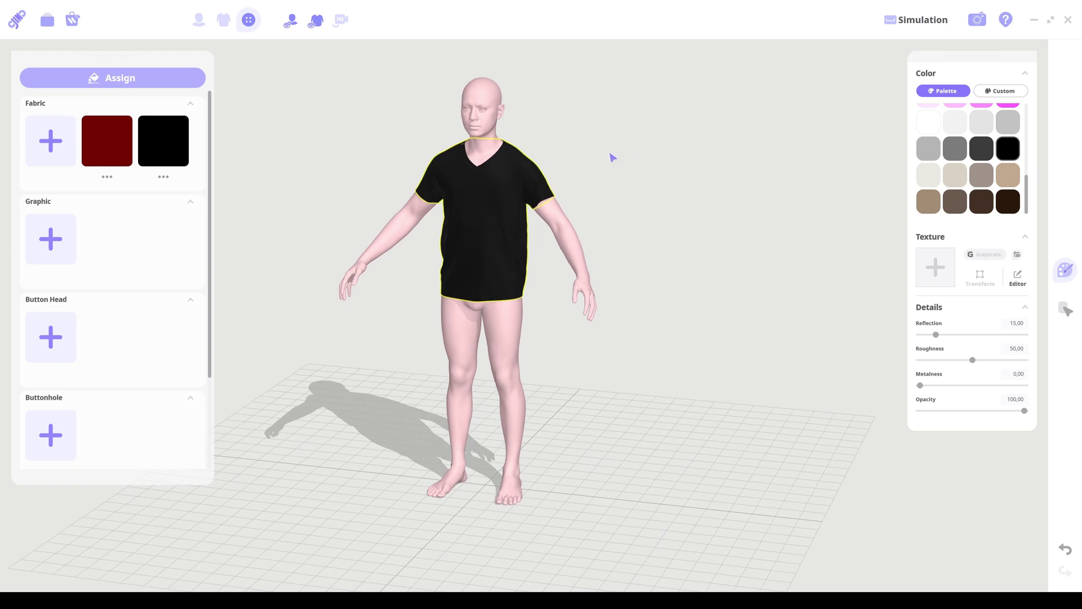
scroll(609, 154, up, 5)
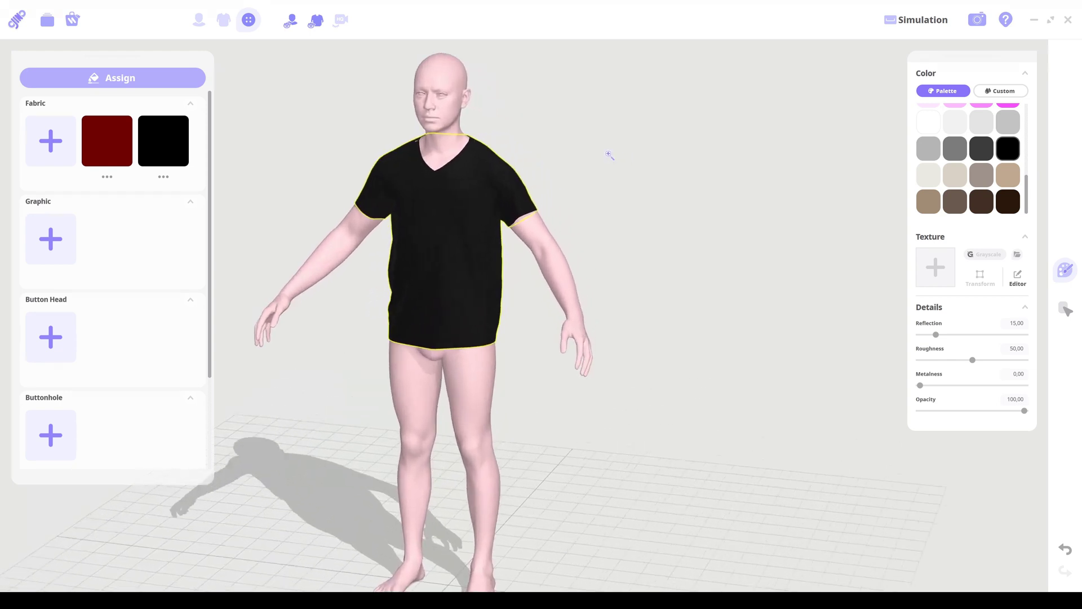
right_drag(601, 167, 740, 167)
click(768, 162)
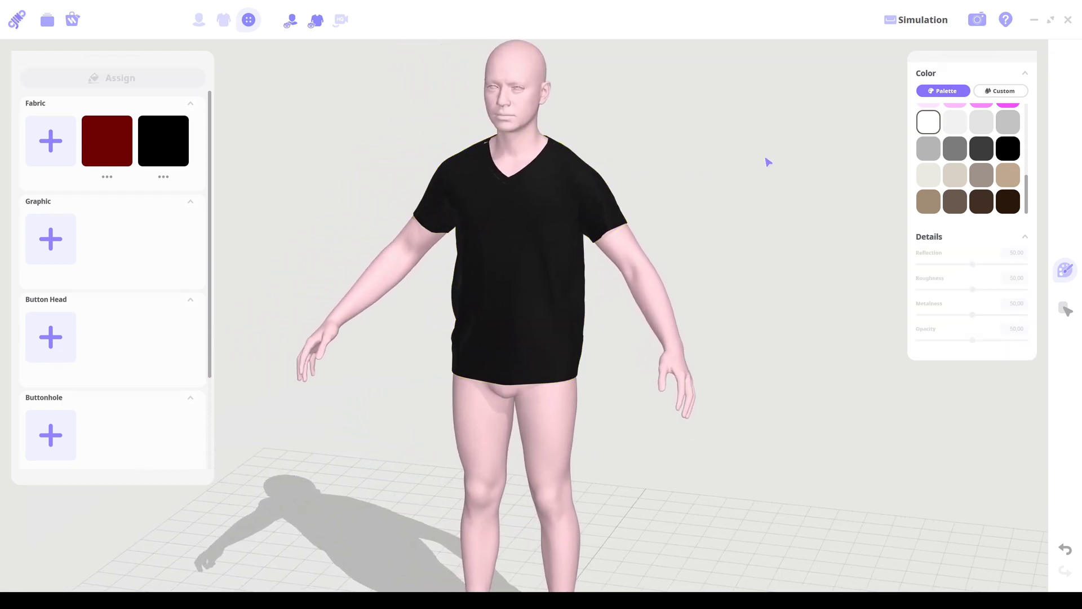
Step: Import Metallica_Motive.png and place it on the T-shirt front
click(61, 238)
click(134, 83)
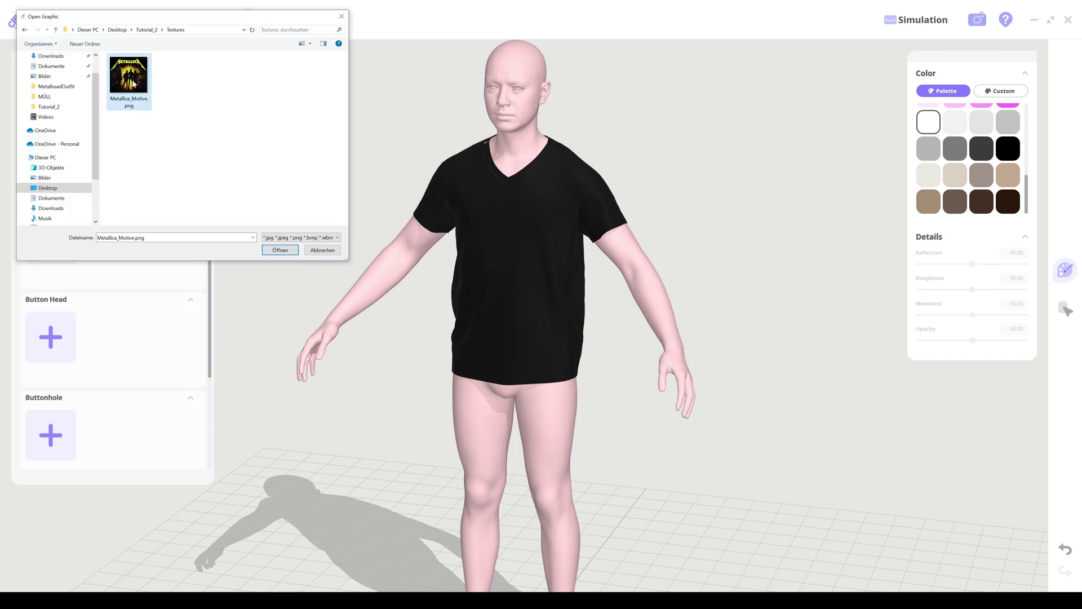
click(280, 249)
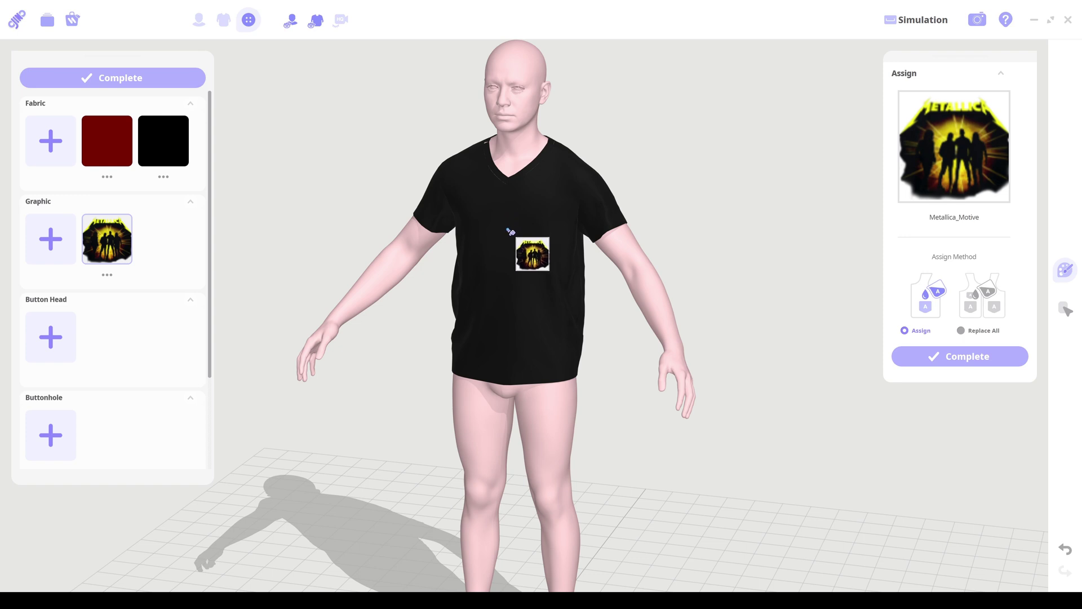
click(509, 231)
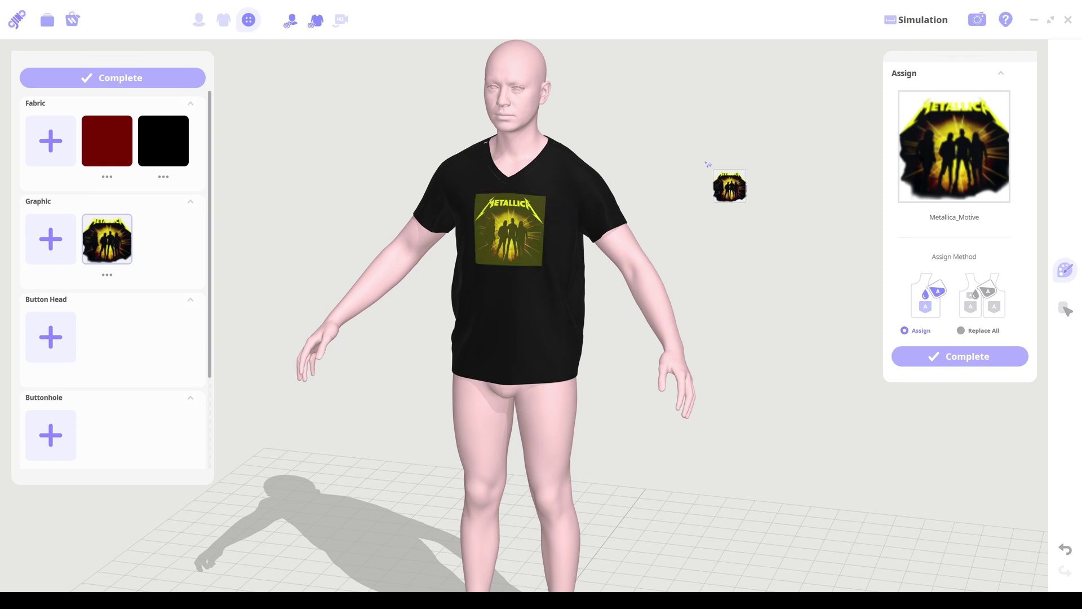
Step: Enlarge the Metallica graphic to span the shirt's chest
click(1066, 309)
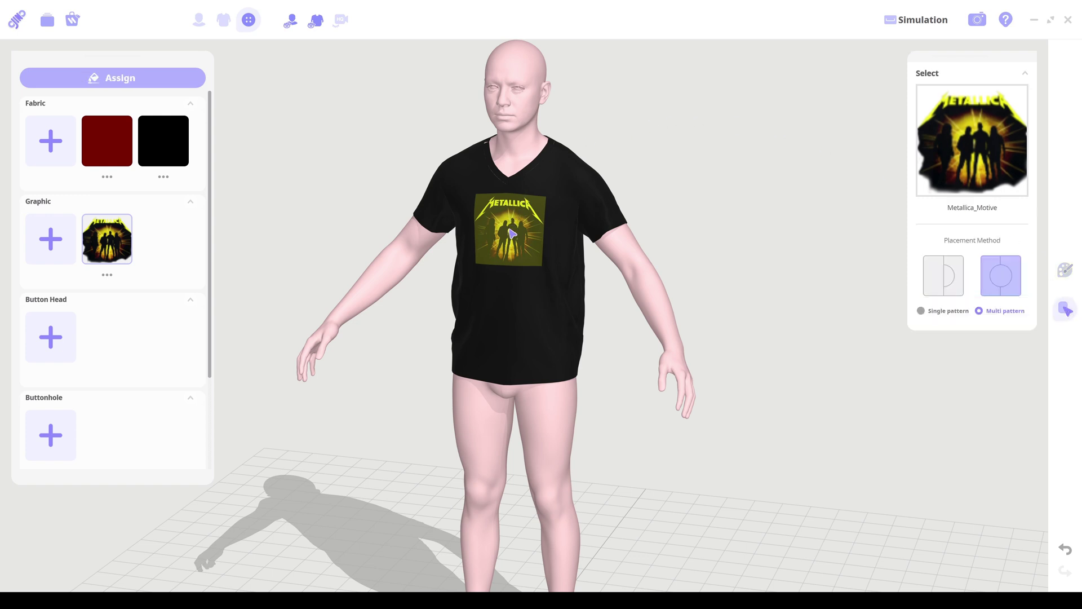
click(538, 264)
scroll(545, 276, up, 2)
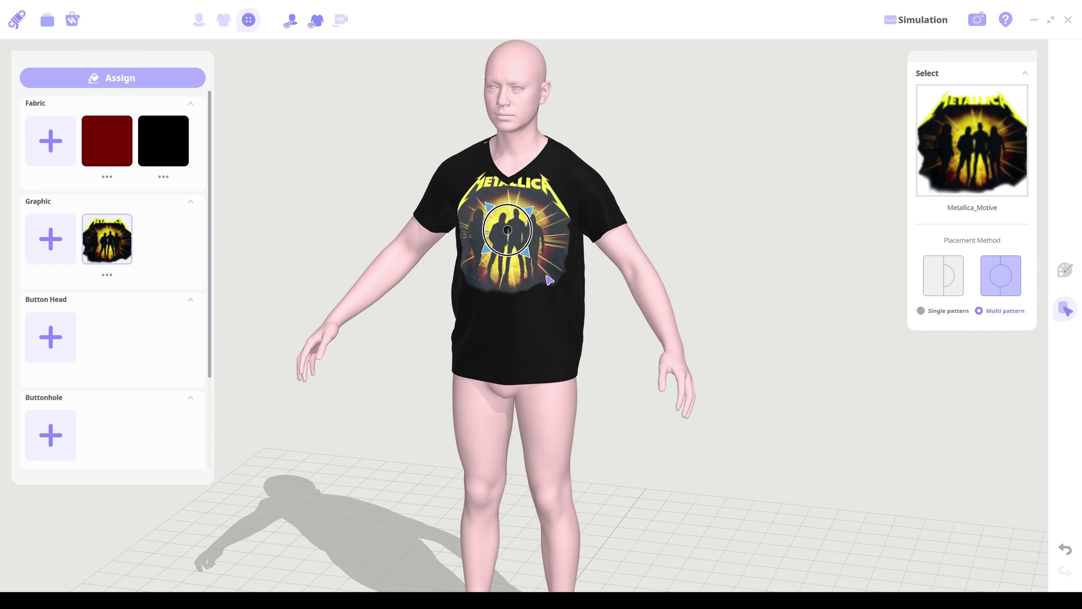
click(510, 254)
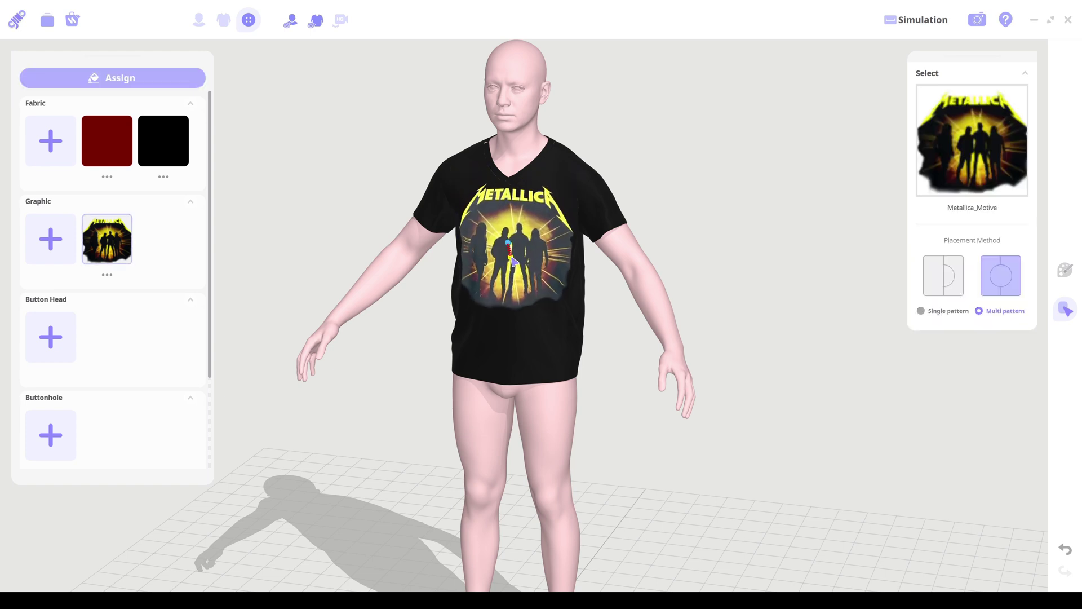
click(652, 164)
scroll(653, 164, up, 2)
click(477, 271)
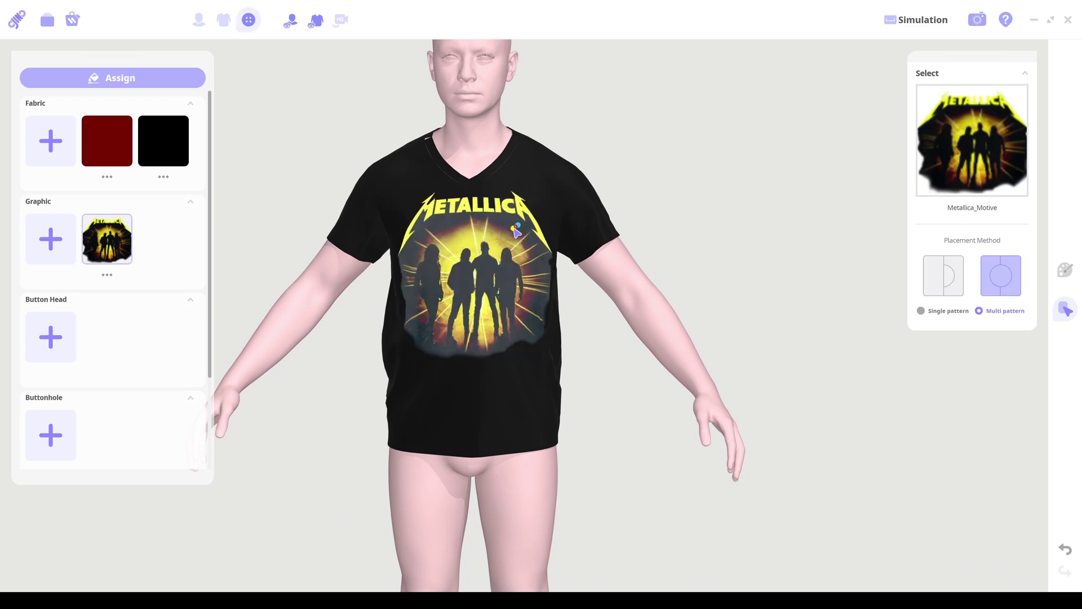
drag(620, 169, 868, 58)
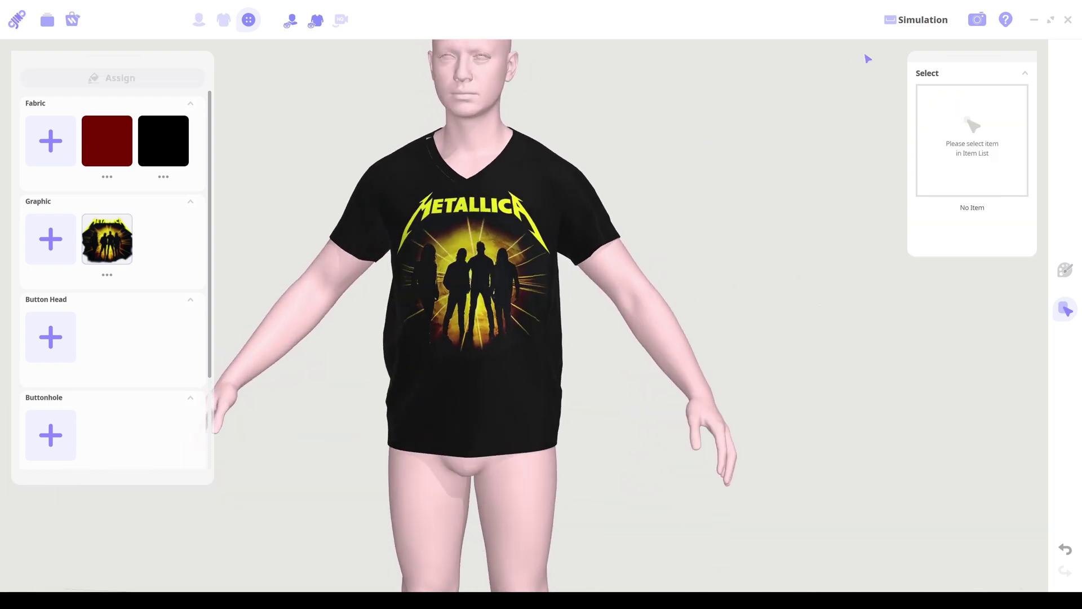
Step: Run the cloth simulation, tugging both sleeves, the hem and collar, then stop it
click(905, 19)
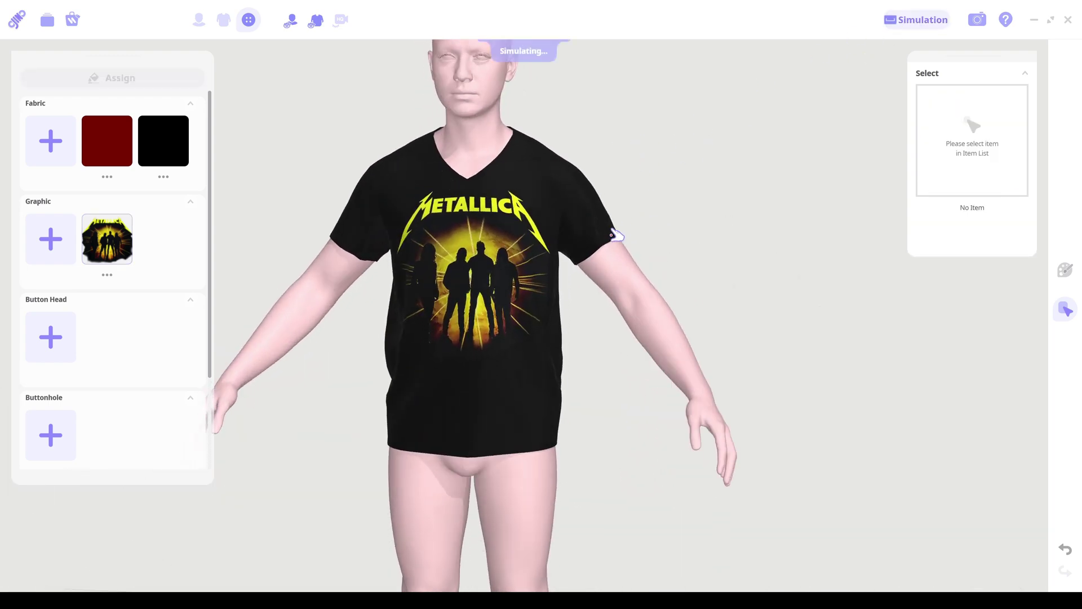
drag(617, 232, 642, 254)
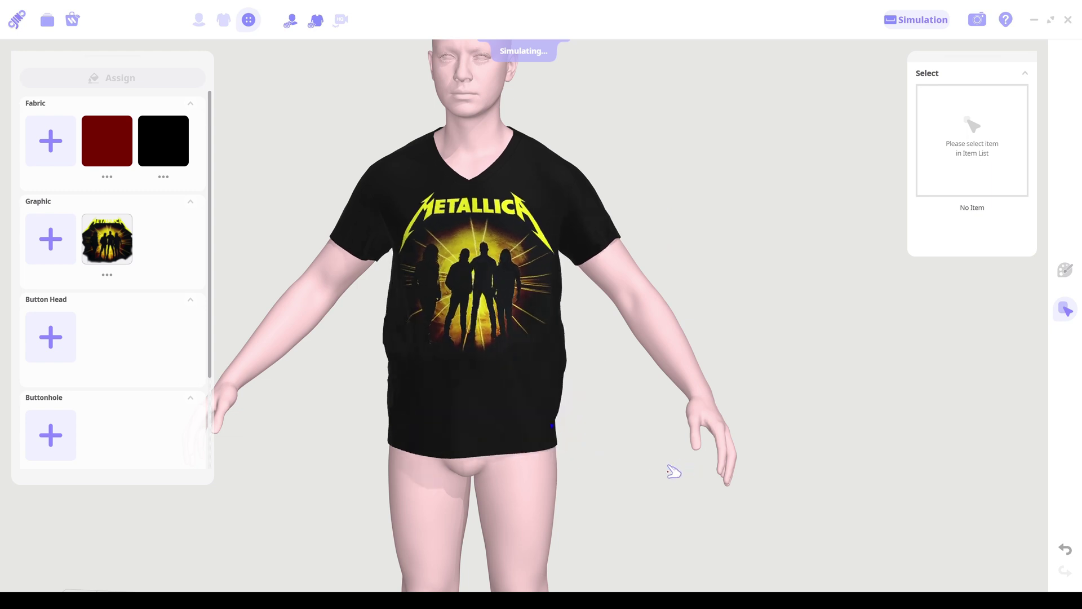
drag(397, 440, 285, 382)
drag(352, 234, 280, 180)
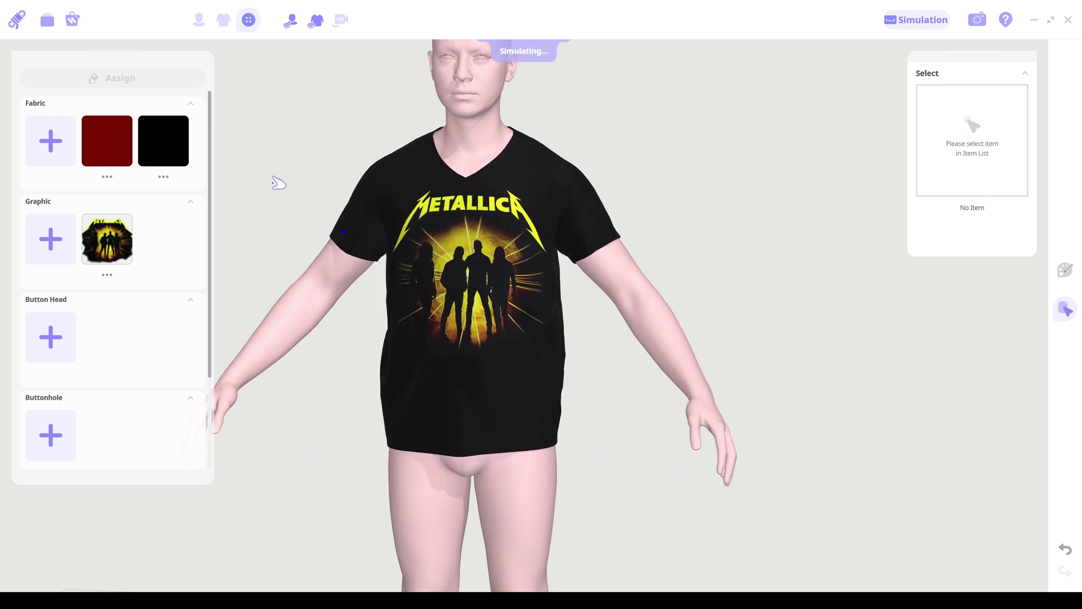
drag(425, 145, 401, 92)
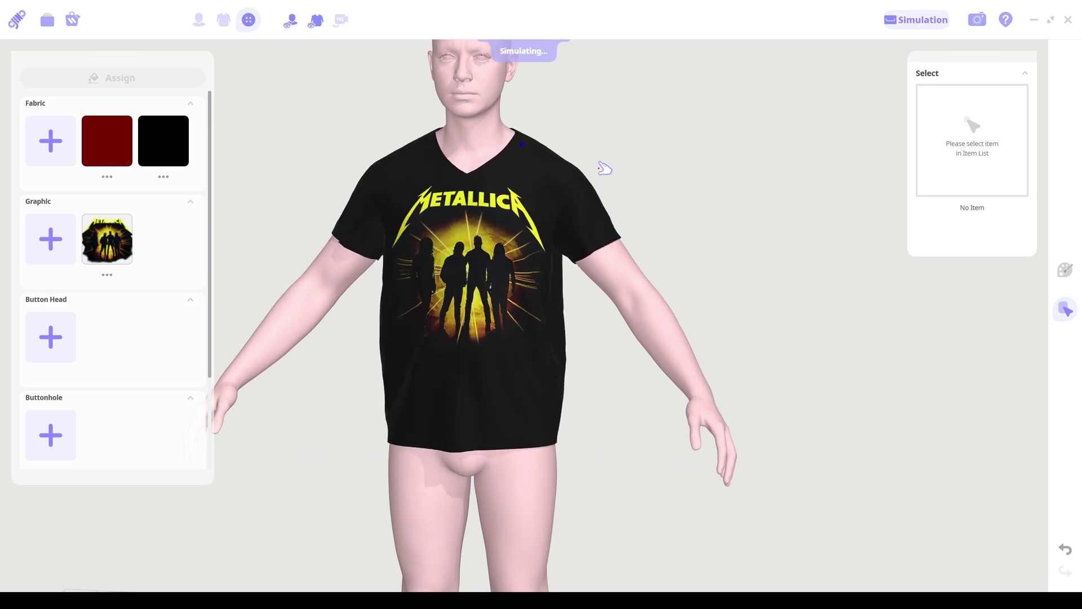
mouse_move(659, 177)
right_down()
mouse_move(574, 183)
mouse_move(662, 178)
right_up()
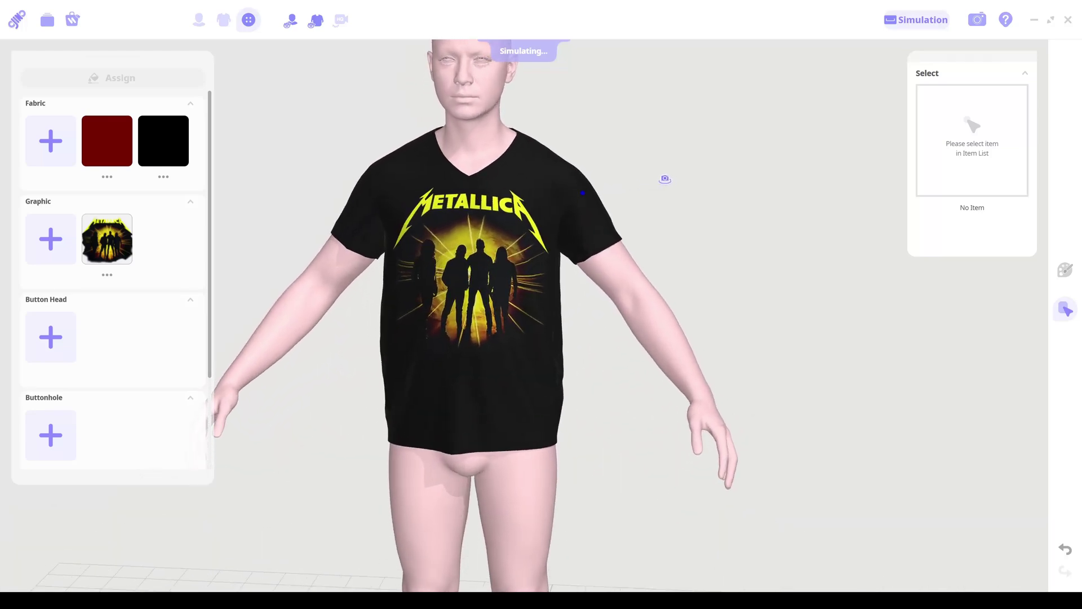
click(908, 20)
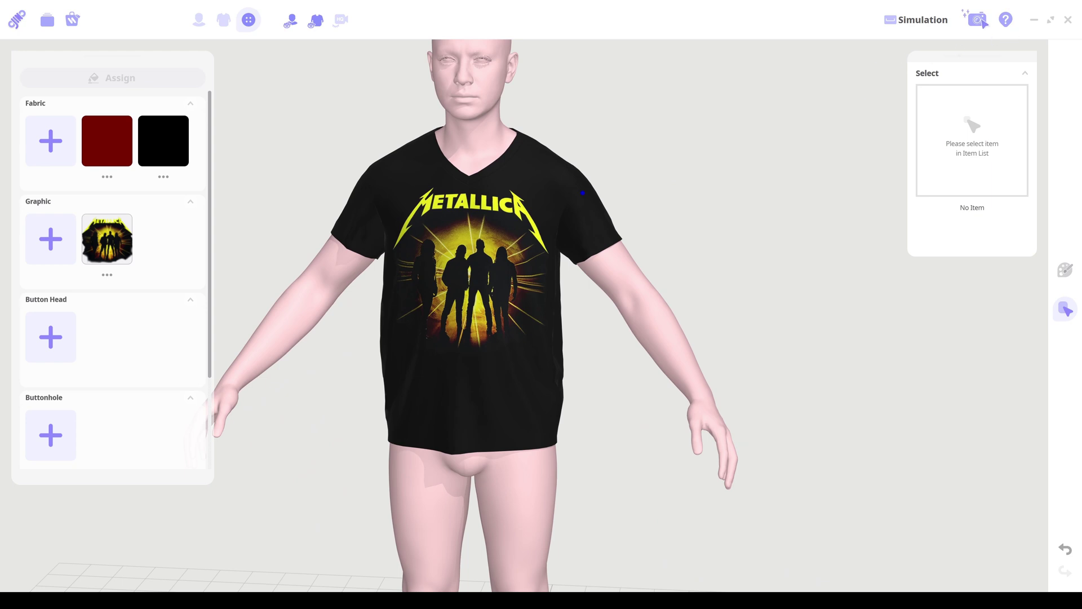
Step: In Studio Mode, tick Export FBX and upload Metallica_Shirt_Simple to CONNECT
click(978, 21)
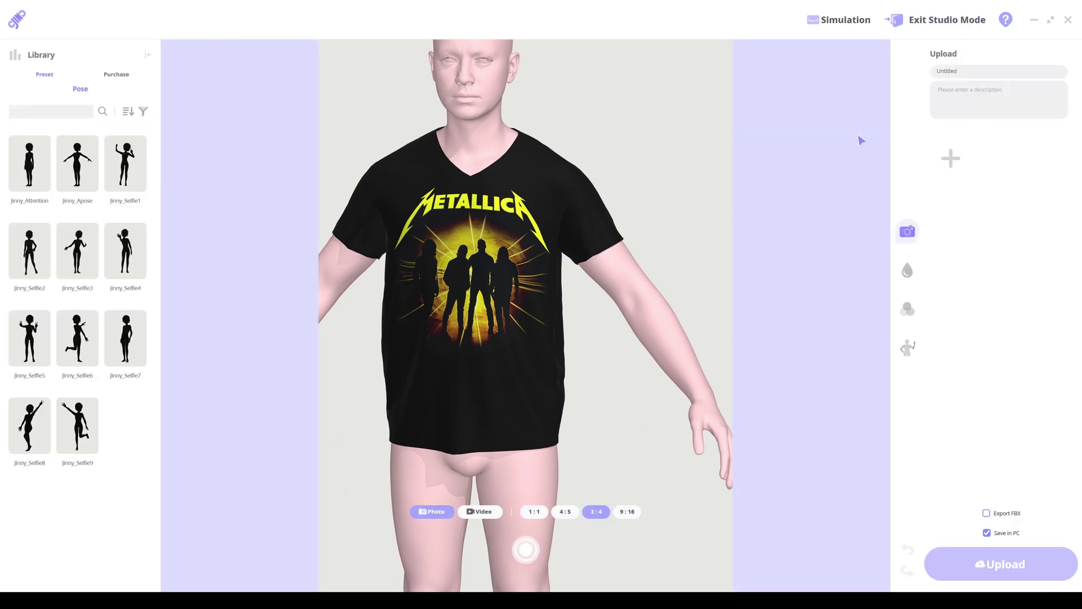
click(987, 514)
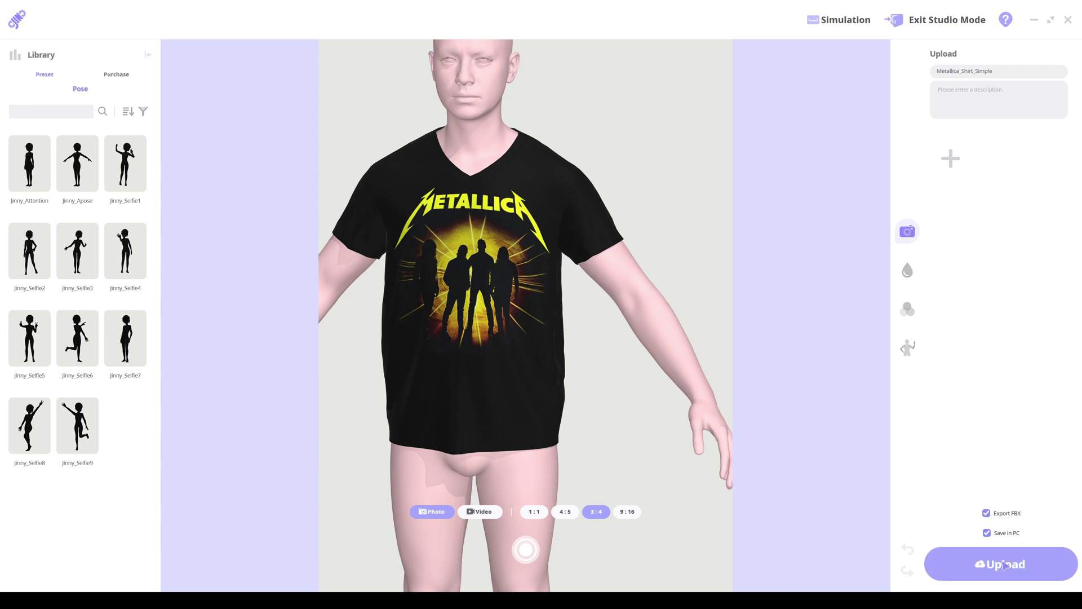
click(1005, 564)
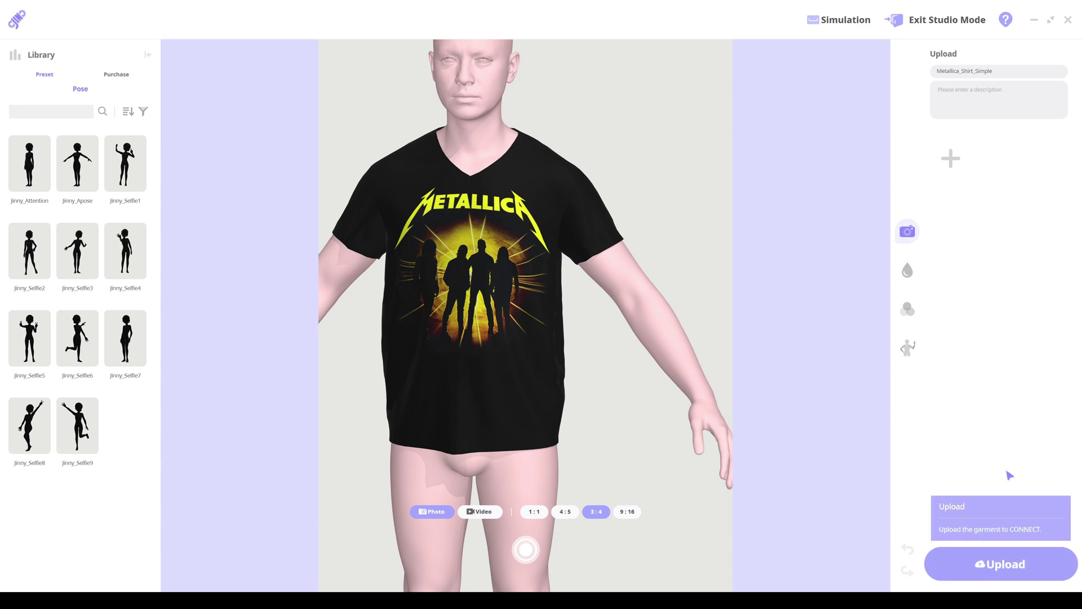